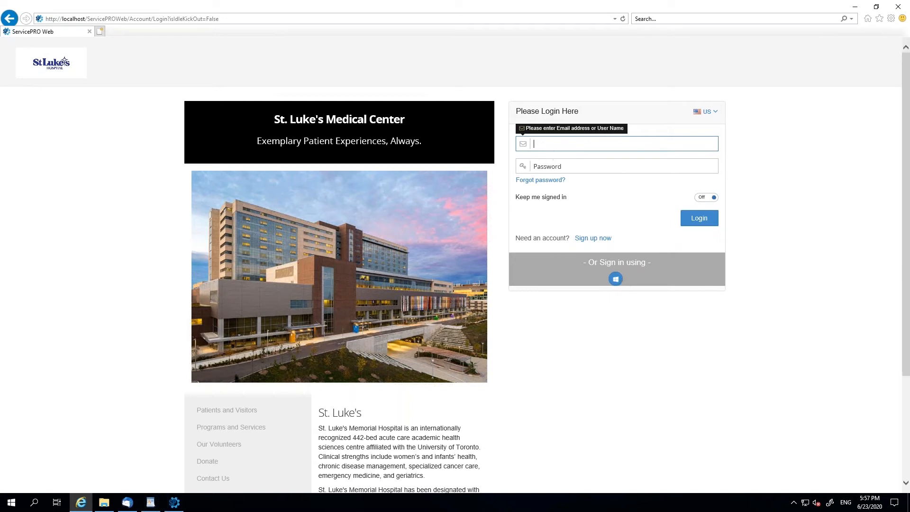
- Sign in to the St. Luke's service portal with the requester's user name and account password
{"action": "key", "text": "Tab"}
{"action": "type", "text": "•••••••••"}
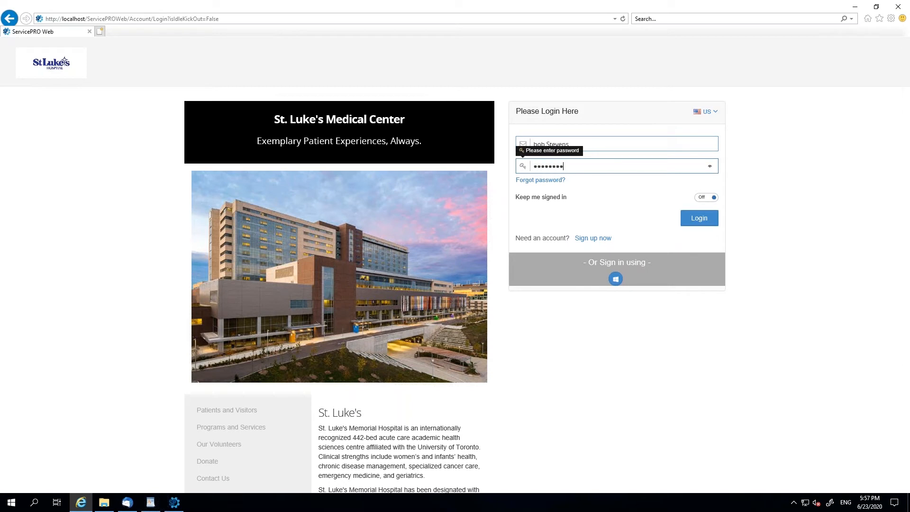
{"action": "left_click", "coordinate": [701, 220]}
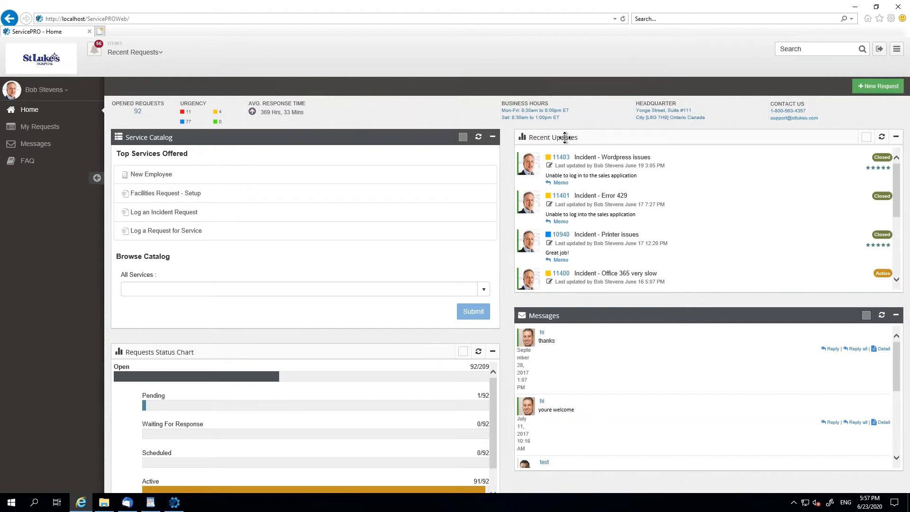
- Start a Log an Incident Request from the service catalog and title it "Incident - Error 429"
{"action": "left_click", "coordinate": [165, 219]}
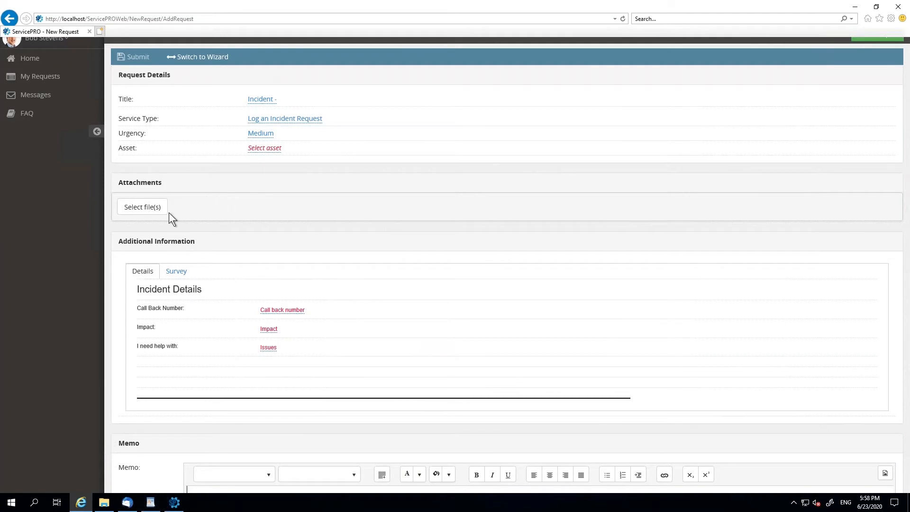
{"action": "left_click", "coordinate": [270, 99]}
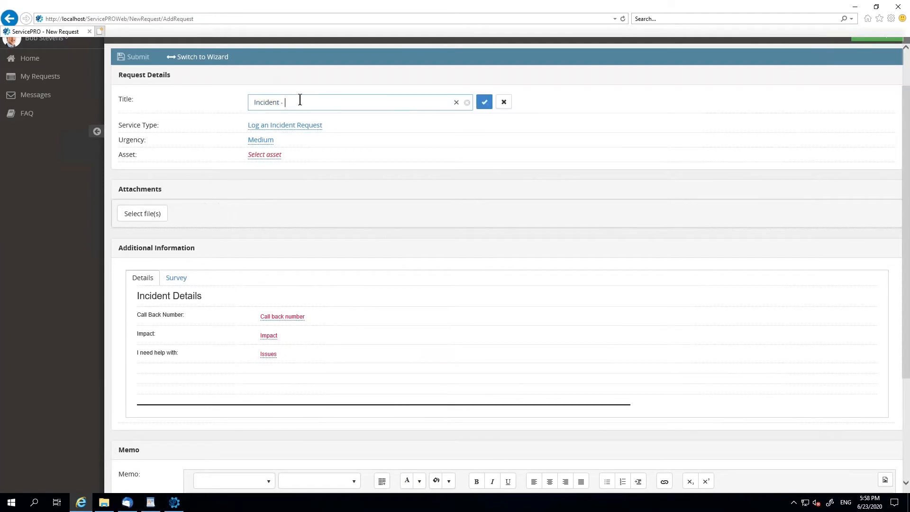
{"action": "type", "text": "Erro"}
{"action": "key", "text": "BackSpace"}
{"action": "key", "text": "BackSpace"}
{"action": "key", "text": "BackSpace"}
{"action": "type", "text": "rror 429"}
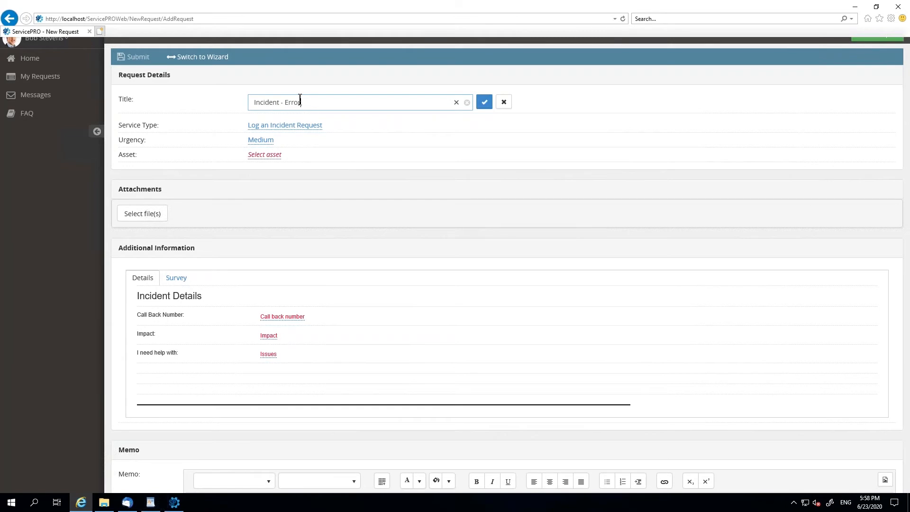
{"action": "left_click", "coordinate": [484, 106]}
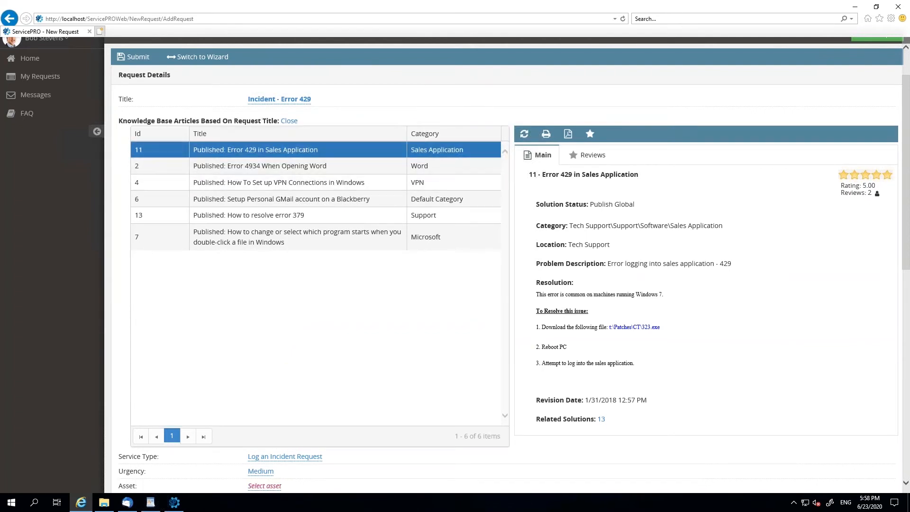
- Browse the suggested knowledge base articles on Word, VPN and Gmail, returning to "Error 429 in Sales Application"
{"action": "left_click", "coordinate": [292, 166]}
{"action": "left_click", "coordinate": [290, 183]}
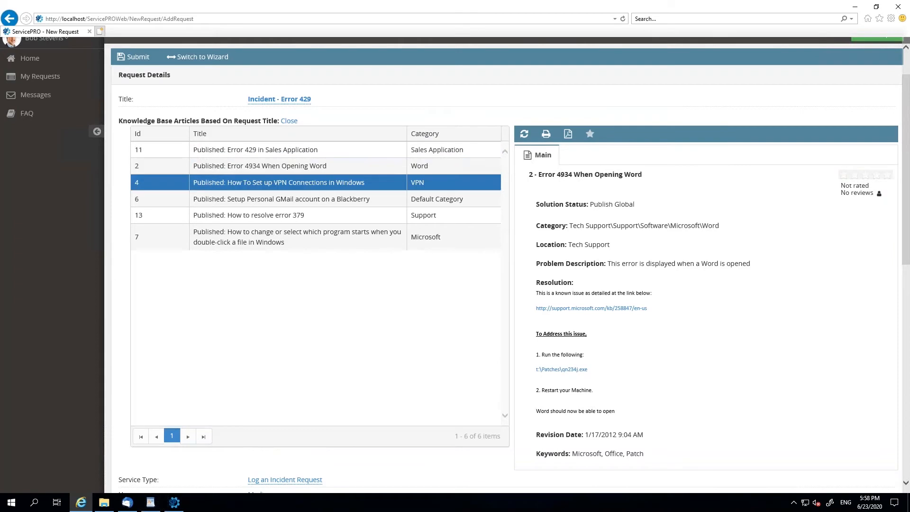
{"action": "left_click", "coordinate": [285, 198]}
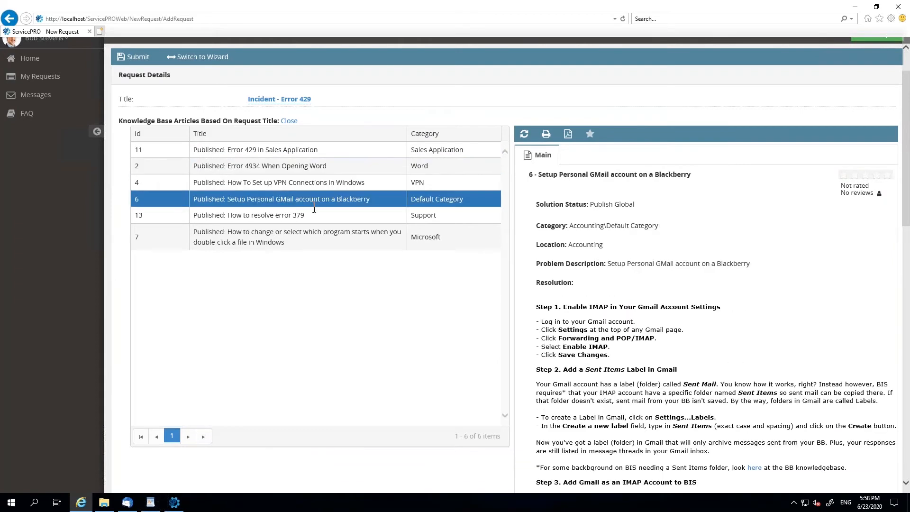
{"action": "left_click_drag", "start_coordinate": [227, 150], "coordinate": [260, 149]}
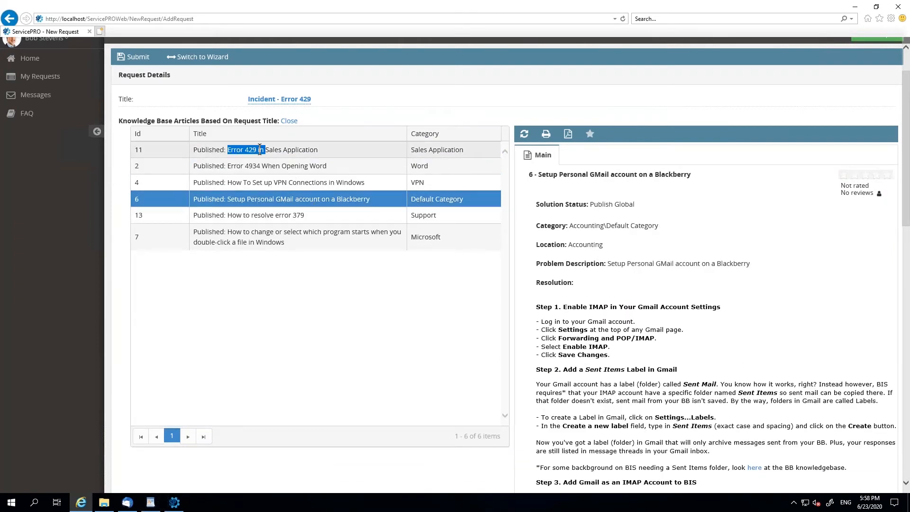
{"action": "left_click", "coordinate": [277, 150]}
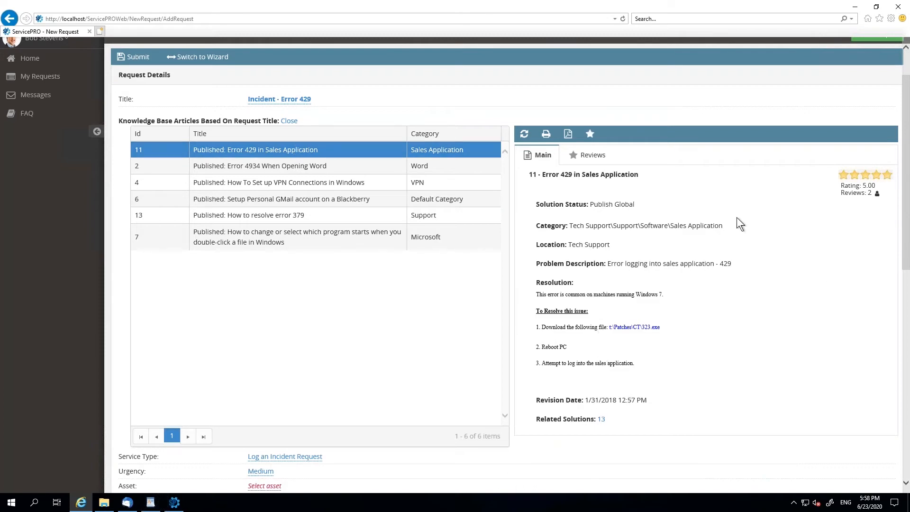
- Inspect the Error 429 article's reviews and rating form without submitting a review, and close the article suggestions
{"action": "left_click", "coordinate": [590, 155]}
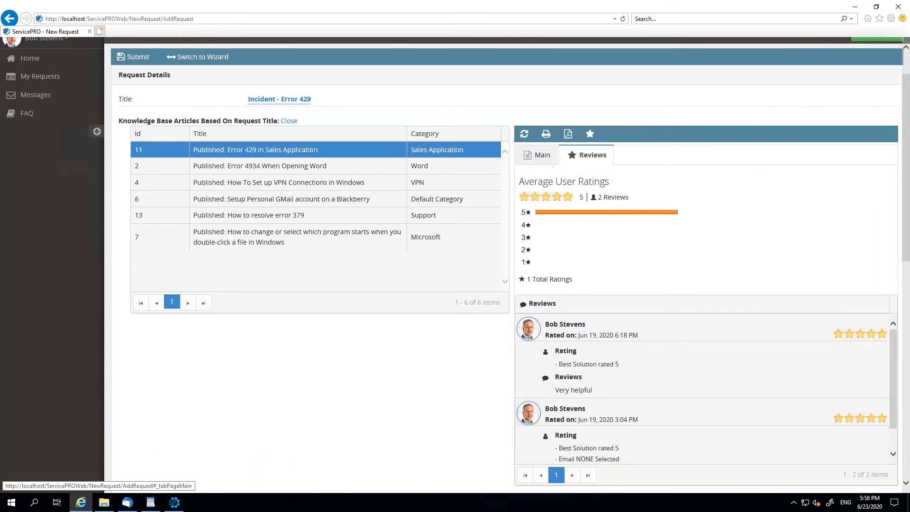
{"action": "left_click", "coordinate": [537, 155]}
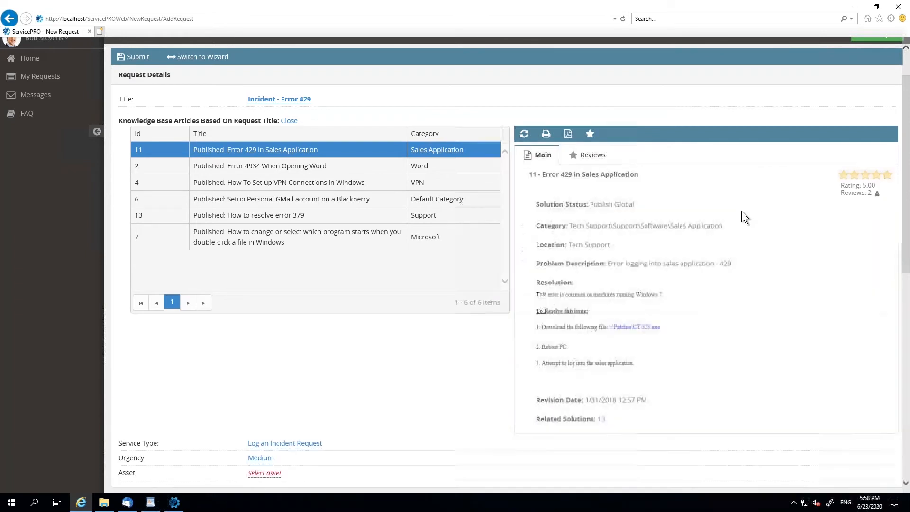
{"action": "left_click", "coordinate": [887, 176]}
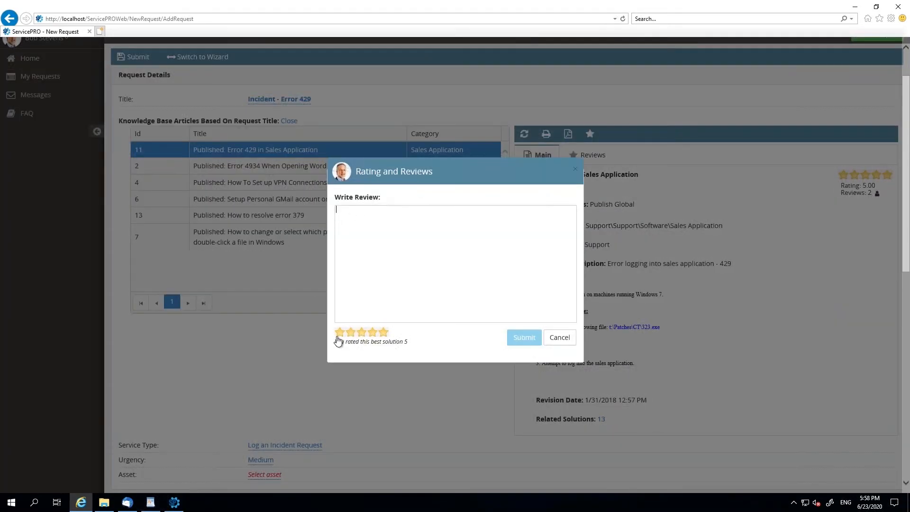
{"action": "left_click", "coordinate": [559, 338]}
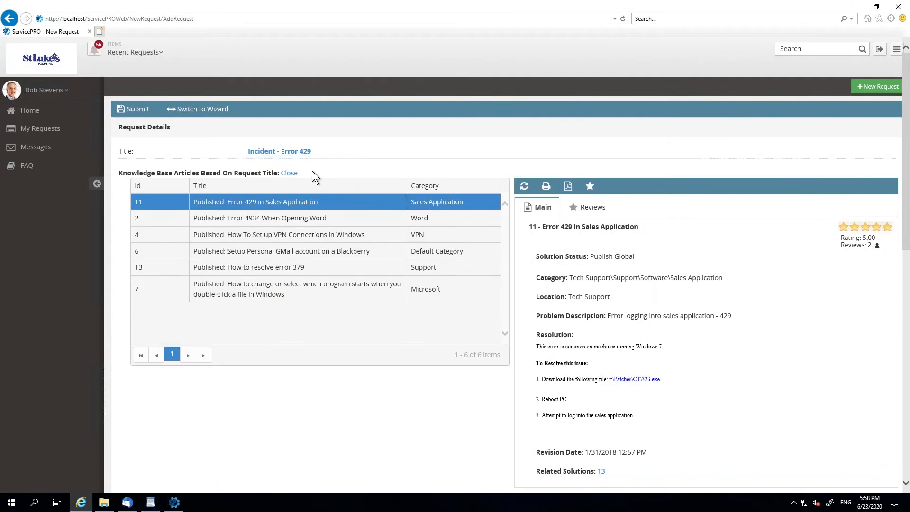
{"action": "left_click", "coordinate": [289, 173]}
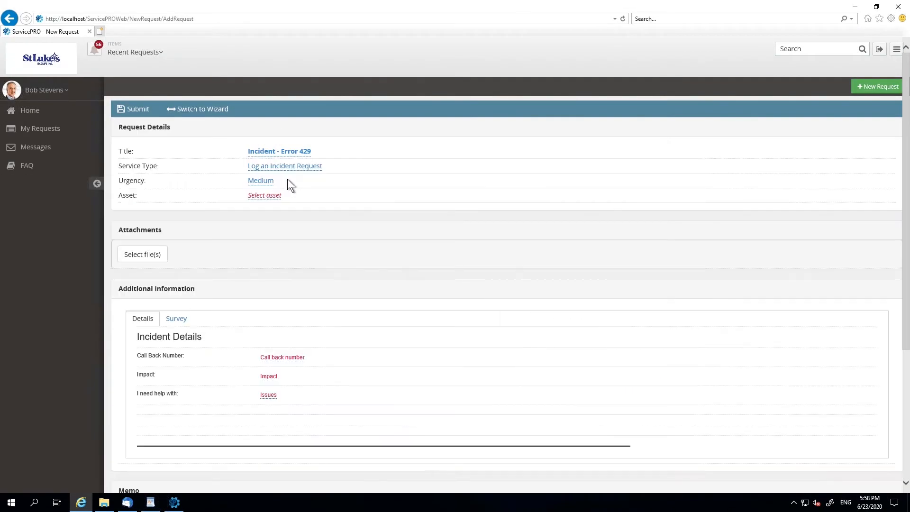
- Set the request's urgency to High
{"action": "left_click", "coordinate": [265, 181]}
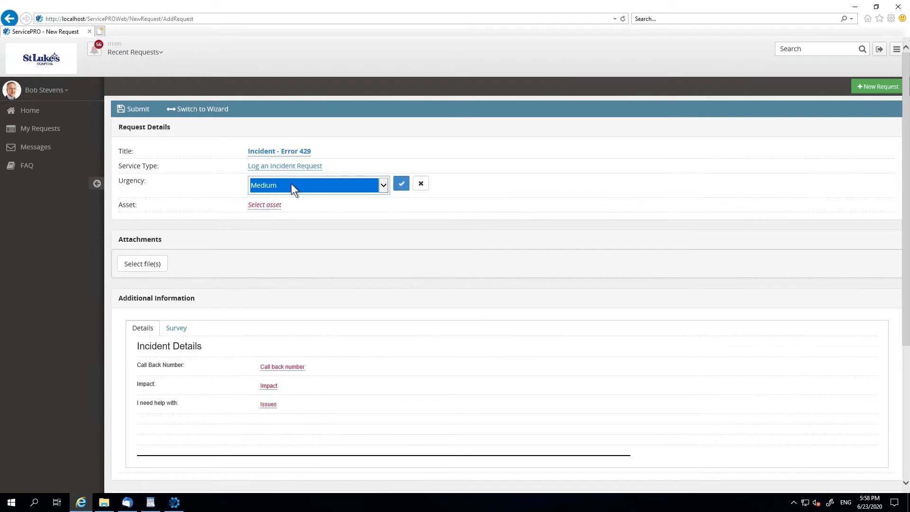
{"action": "left_click", "coordinate": [291, 183]}
{"action": "left_click", "coordinate": [263, 178]}
{"action": "left_click", "coordinate": [402, 183]}
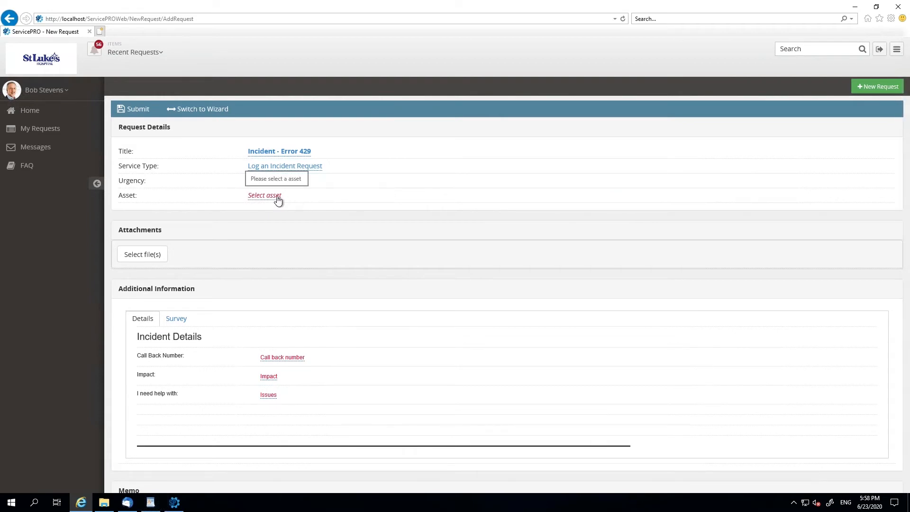
- Enter the call back number in the incident details and set the impact to Low - Single User
{"action": "left_click", "coordinate": [282, 356]}
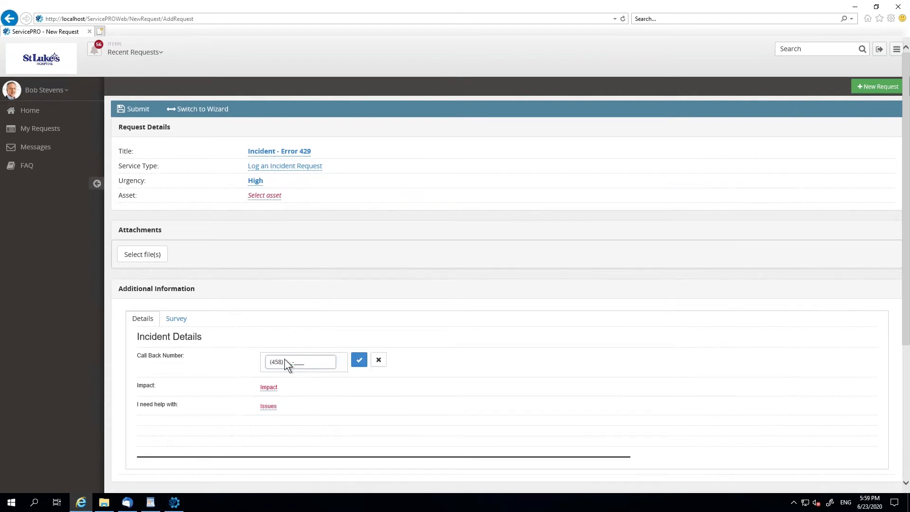
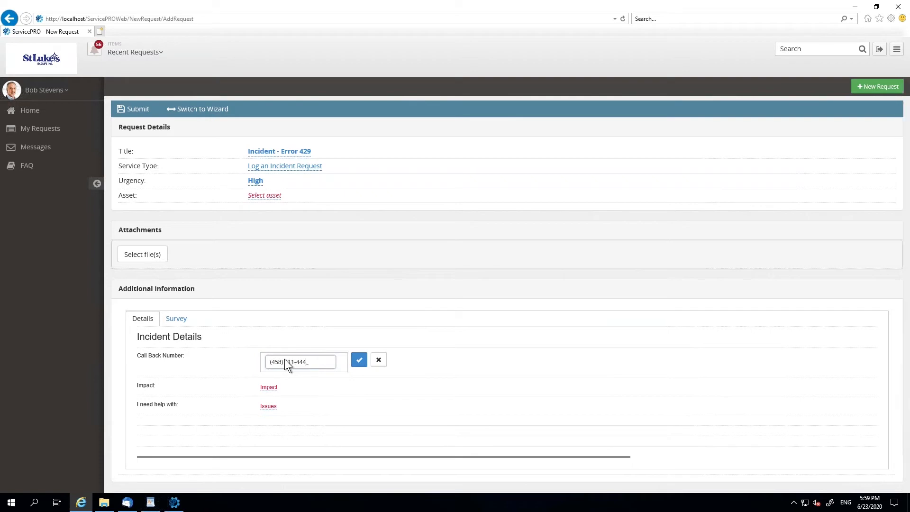
{"action": "left_click", "coordinate": [359, 360]}
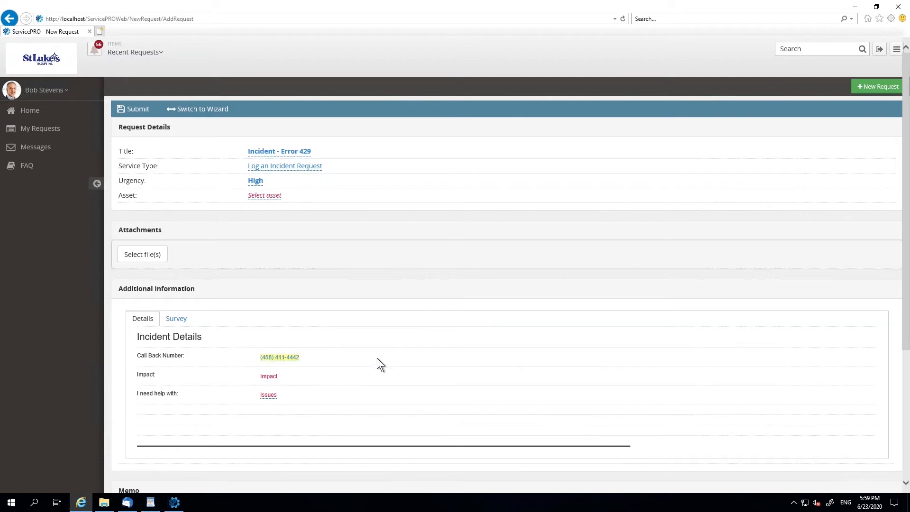
{"action": "left_click", "coordinate": [267, 377]}
{"action": "left_click", "coordinate": [285, 378]}
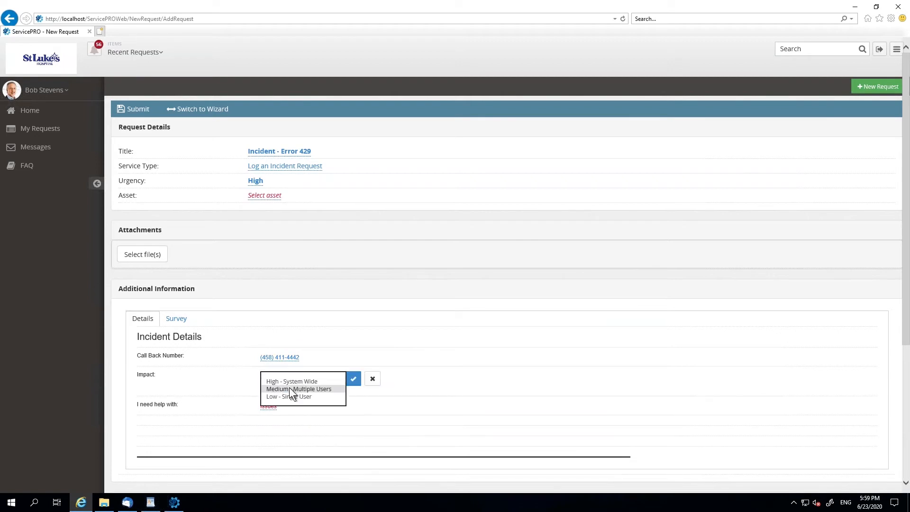
{"action": "left_click", "coordinate": [293, 396]}
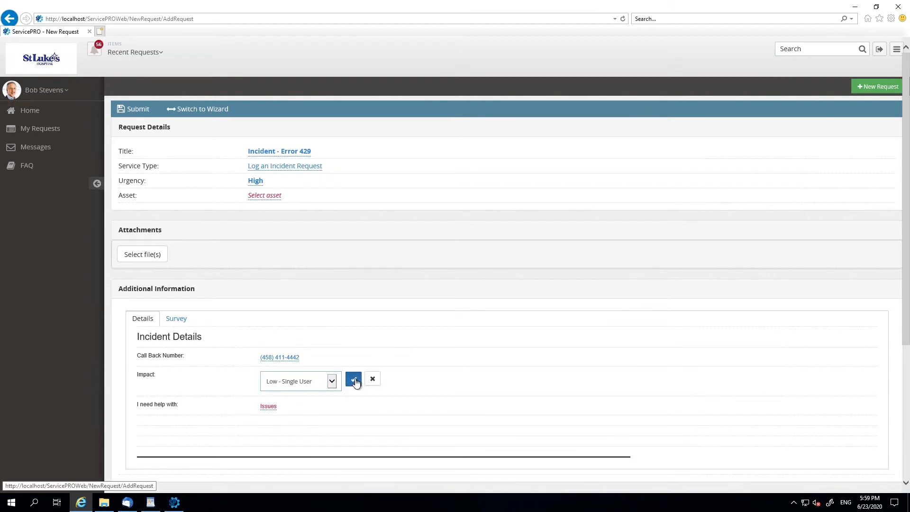
{"action": "left_click", "coordinate": [354, 381]}
- Choose Application Issues as the kind of help needed and enter Wordpress as the application name
{"action": "left_click", "coordinate": [268, 395]}
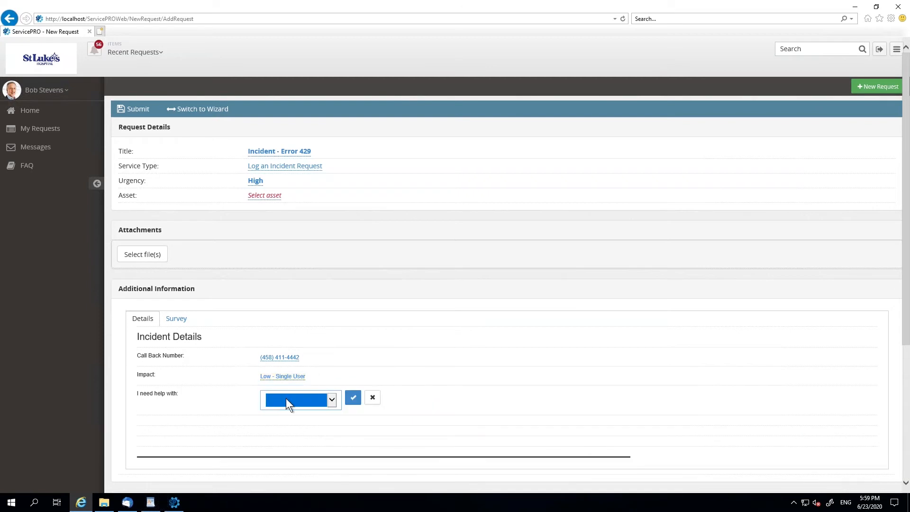
{"action": "left_click", "coordinate": [286, 398]}
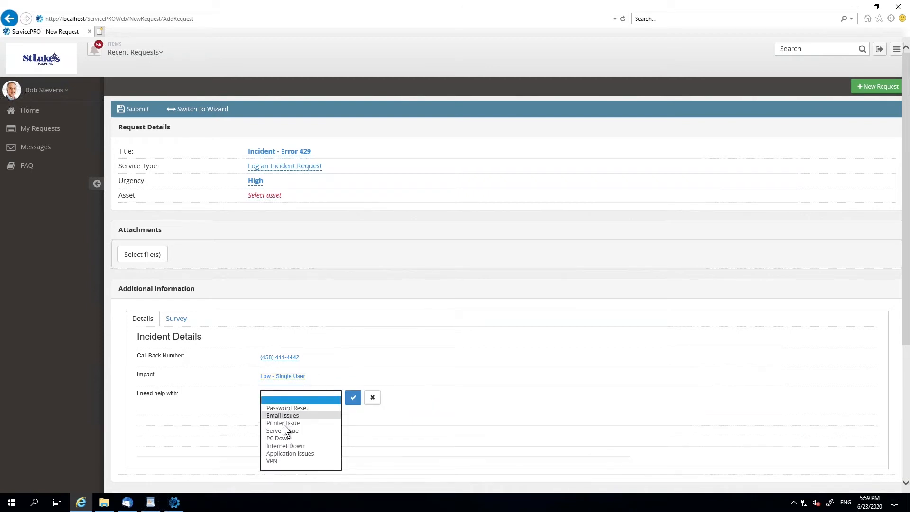
{"action": "left_click", "coordinate": [280, 453]}
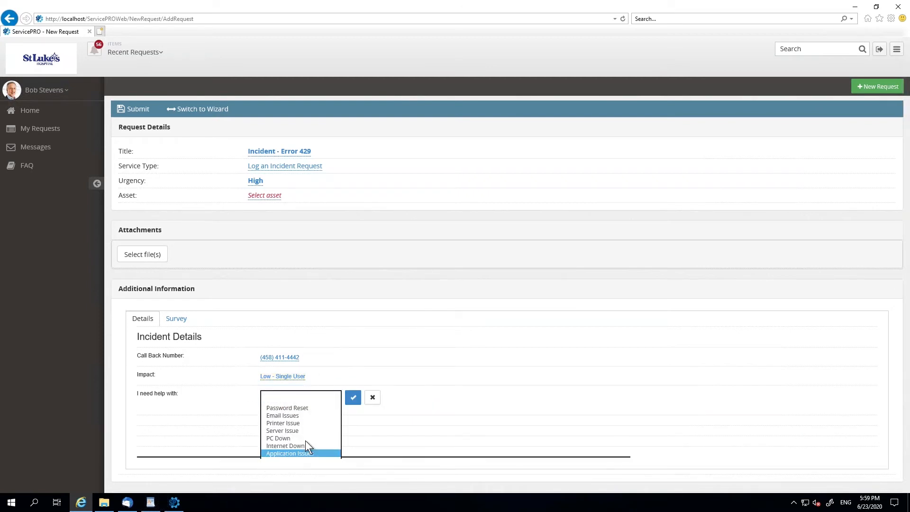
{"action": "left_click", "coordinate": [351, 399]}
{"action": "left_click", "coordinate": [283, 415]}
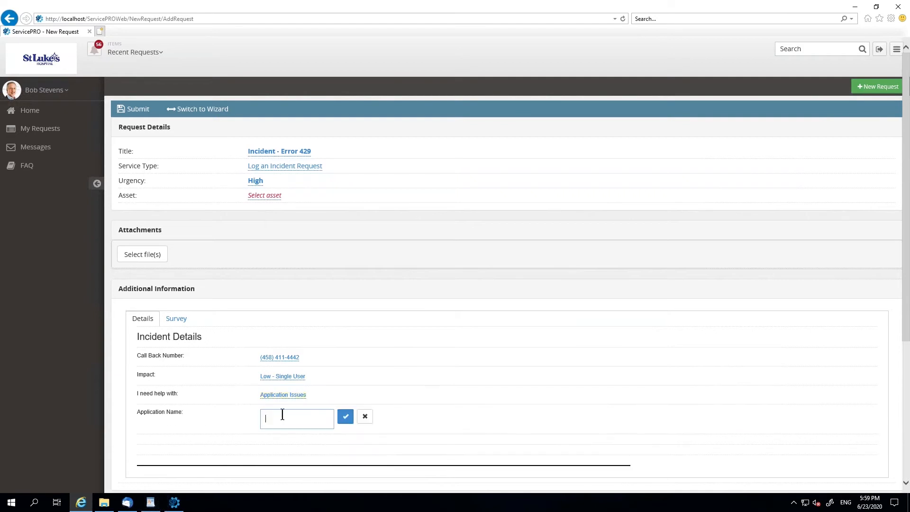
{"action": "type", "text": "Wordpress"}
{"action": "left_click", "coordinate": [346, 416]}
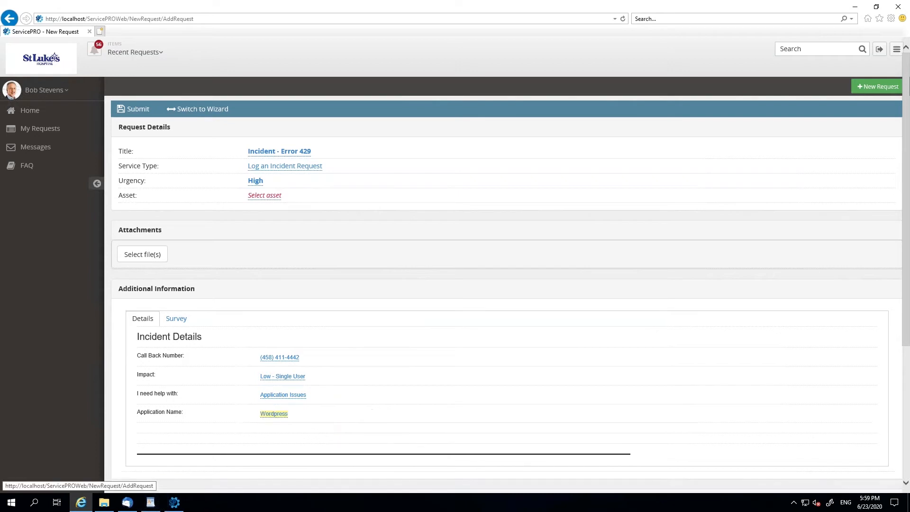
- Write the memo "Issues with wordpress" and submit the incident request
{"action": "scroll", "coordinate": [345, 416], "scroll_direction": "down", "scroll_amount": 1}
{"action": "scroll", "coordinate": [272, 365], "scroll_direction": "down", "scroll_amount": 2}
{"action": "left_click", "coordinate": [274, 366]}
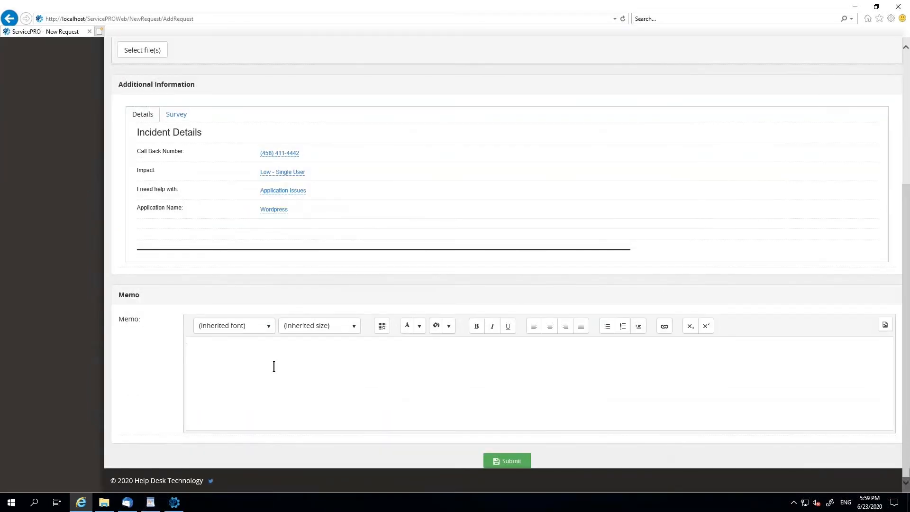
{"action": "type", "text": "Isuses"}
{"action": "key", "text": "BackSpace"}
{"action": "key", "text": "BackSpace"}
{"action": "key", "text": "BackSpace"}
{"action": "key", "text": "BackSpace"}
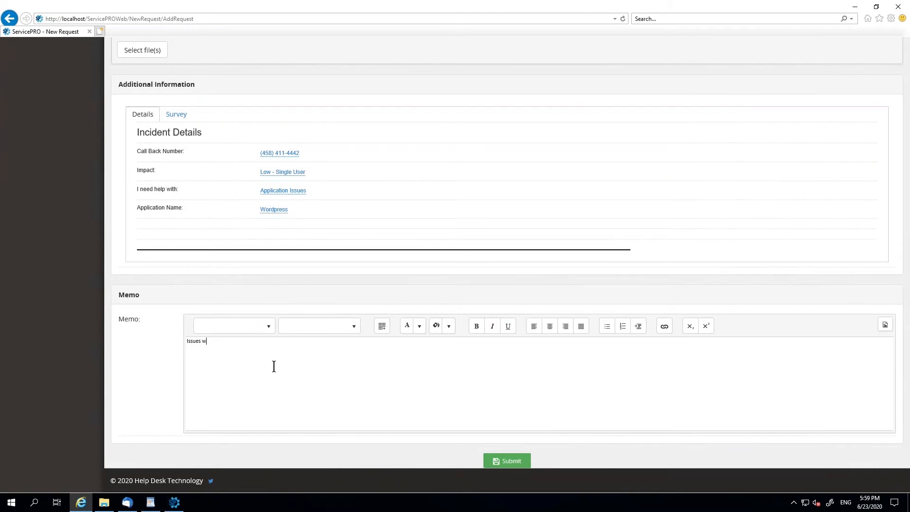
{"action": "type", "text": "sues with wordpress"}
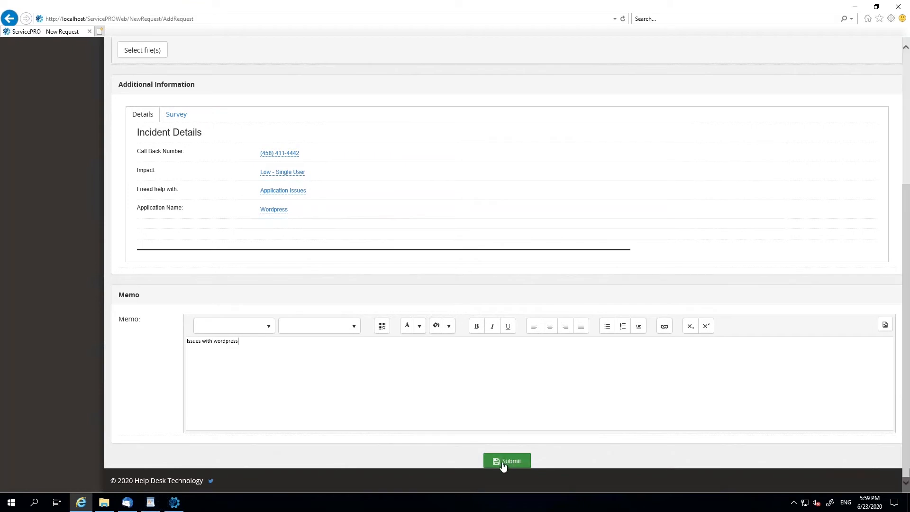
{"action": "left_click", "coordinate": [508, 462]}
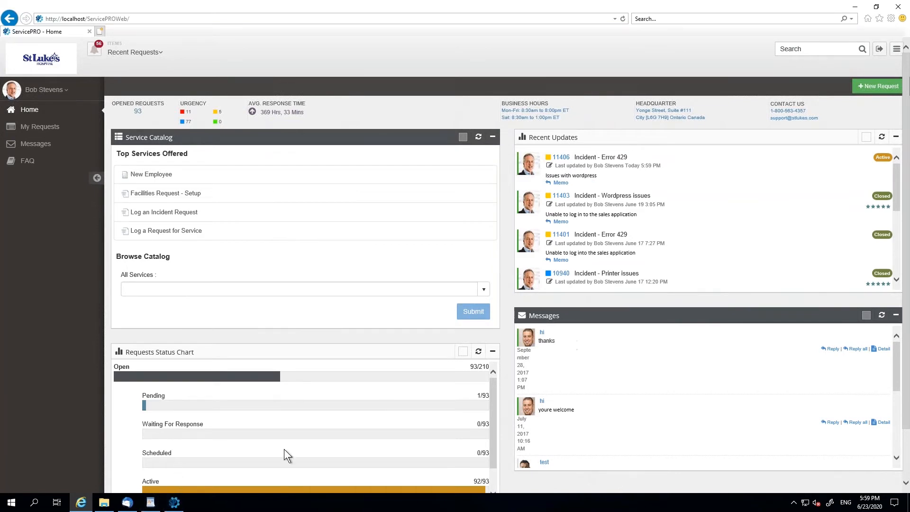
- Switch to the ServicePRO desktop dashboard and examine the request queue and the new request types available for attaching an email
{"action": "left_click", "coordinate": [175, 504]}
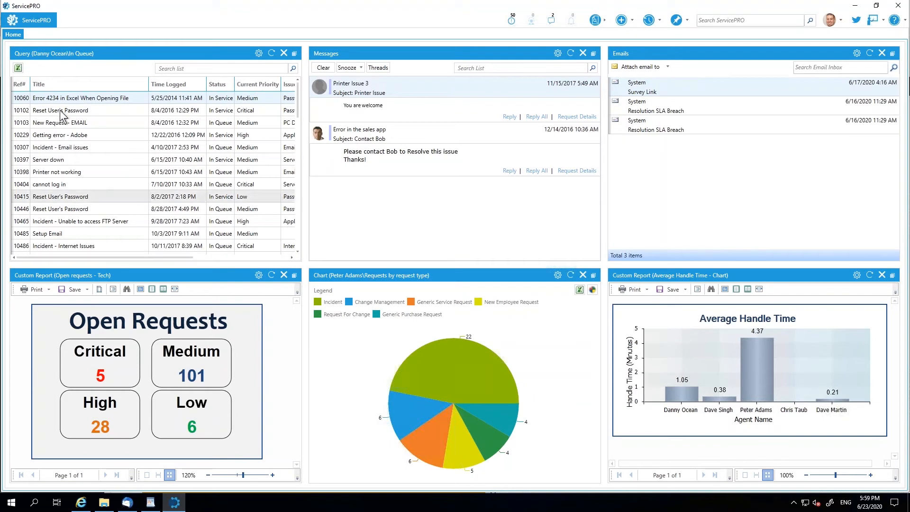
{"action": "left_click_drag", "start_coordinate": [89, 256], "coordinate": [53, 260]}
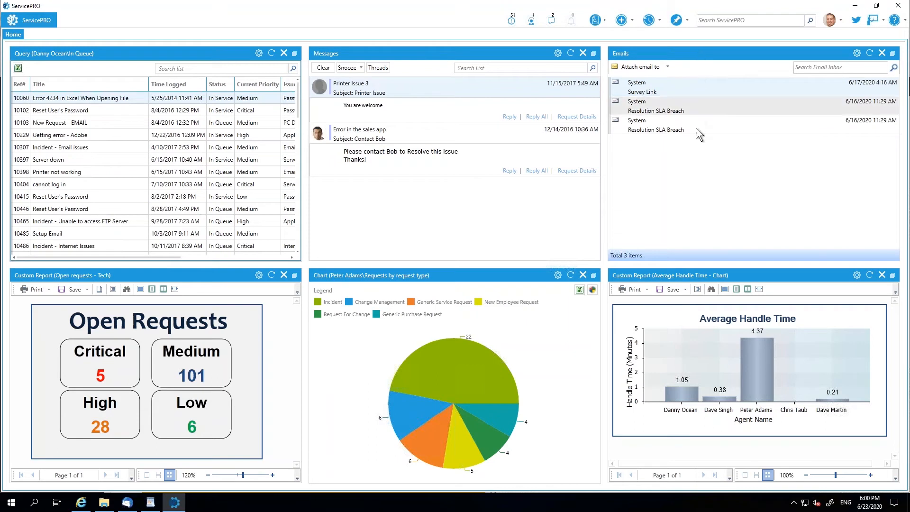
{"action": "left_click", "coordinate": [659, 67]}
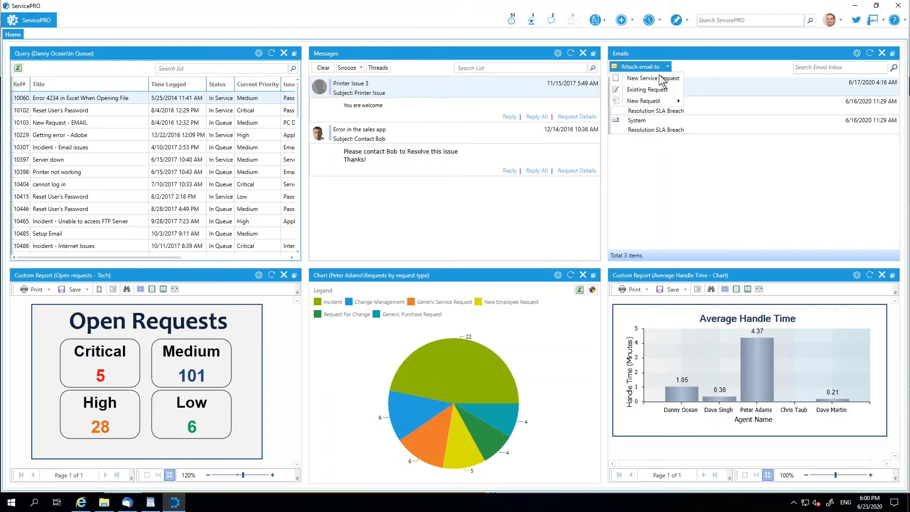
{"action": "mouse_move", "coordinate": [654, 101]}
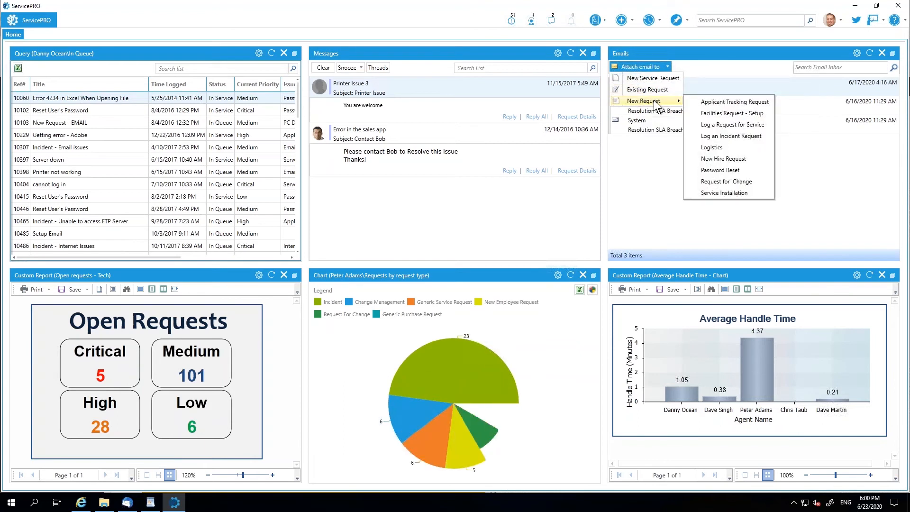
{"action": "left_click", "coordinate": [710, 63]}
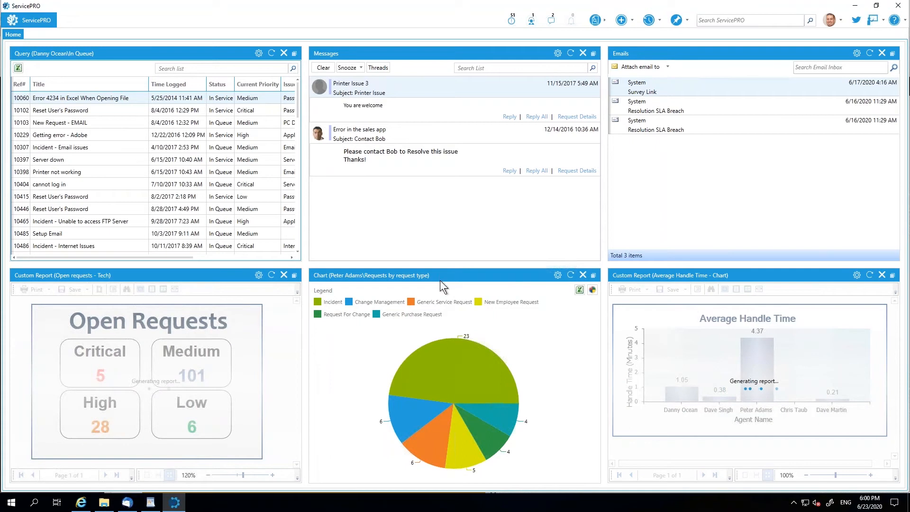
- Examine the requests by request type pie chart and the Average Handle Time report on the dashboard
{"action": "mouse_move", "coordinate": [452, 377]}
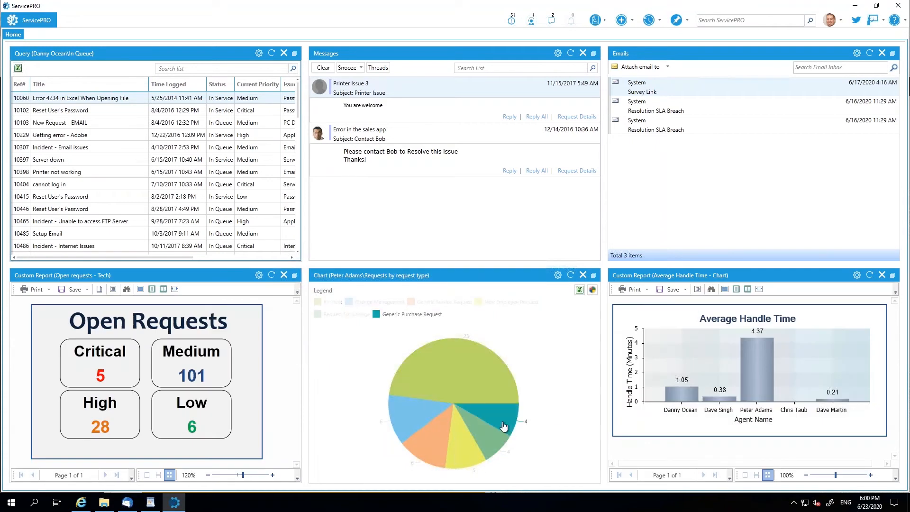
{"action": "mouse_move", "coordinate": [490, 441]}
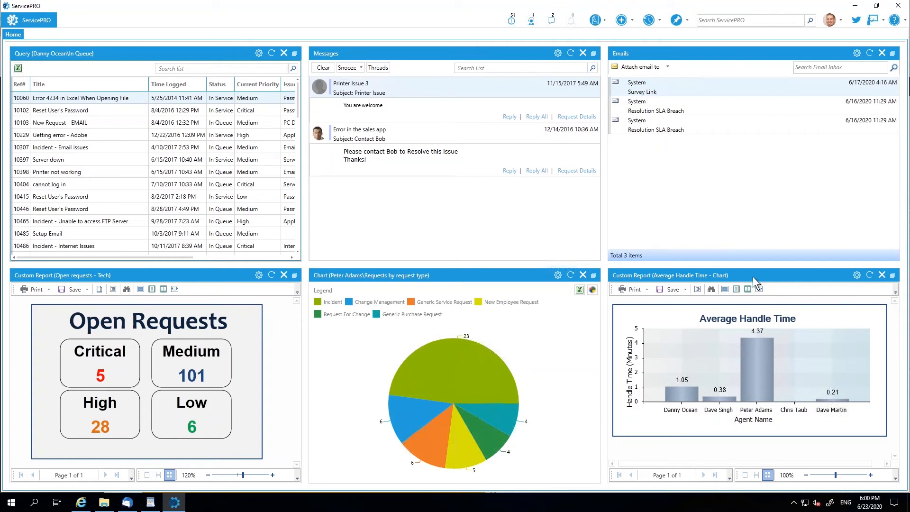
{"action": "left_click", "coordinate": [902, 309]}
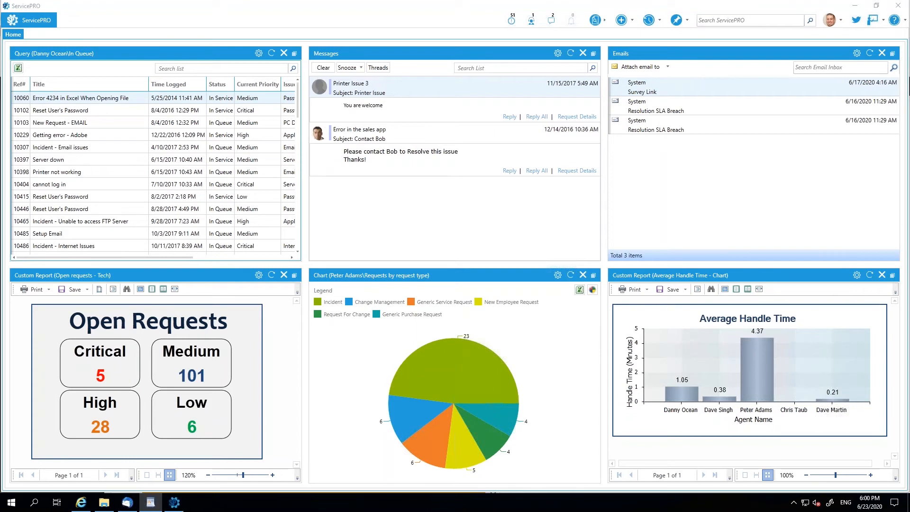
- Open the dispatch list and review the Incident - Error 429 request's activity stream, request properties and custom fields
{"action": "left_click", "coordinate": [531, 22]}
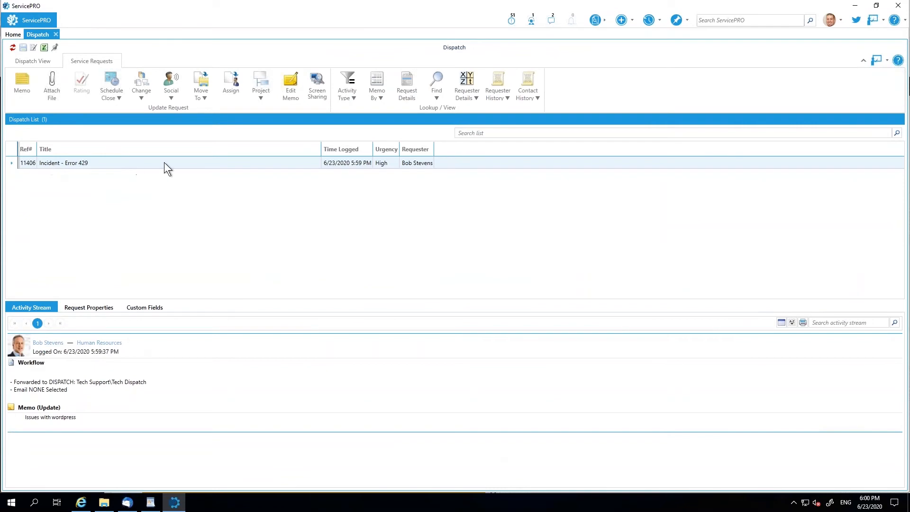
{"action": "left_click", "coordinate": [57, 418]}
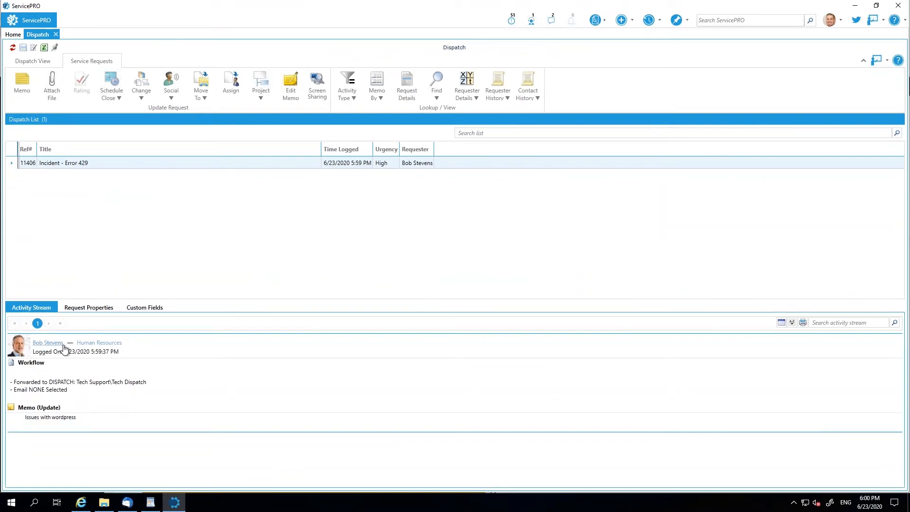
{"action": "left_click", "coordinate": [101, 307]}
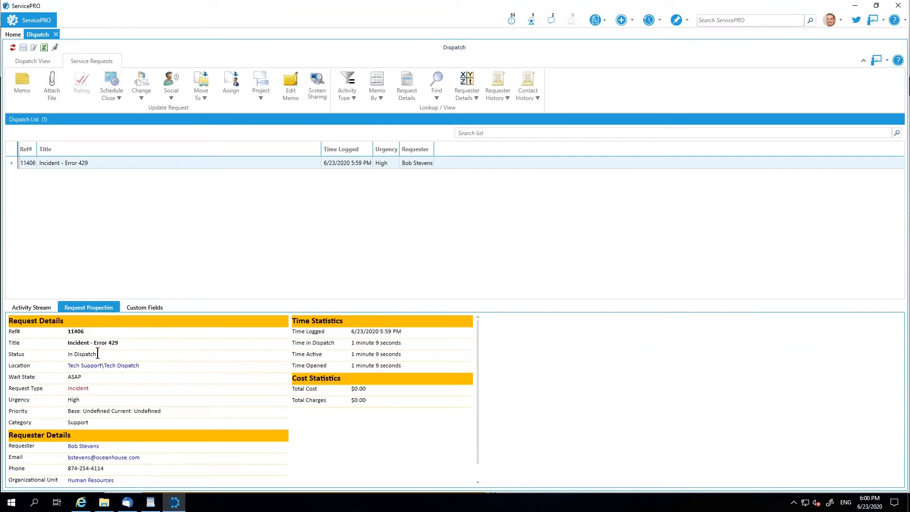
{"action": "left_click_drag", "start_coordinate": [96, 356], "coordinate": [65, 357]}
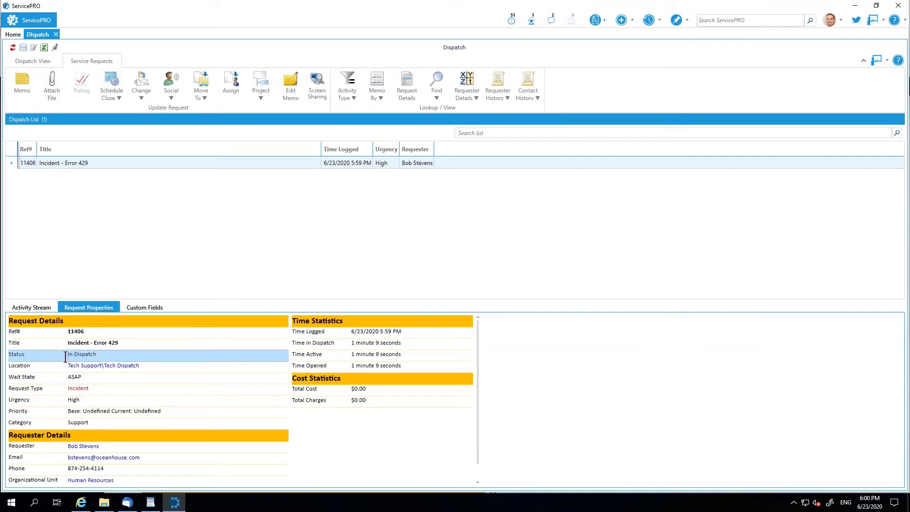
{"action": "left_click", "coordinate": [110, 355]}
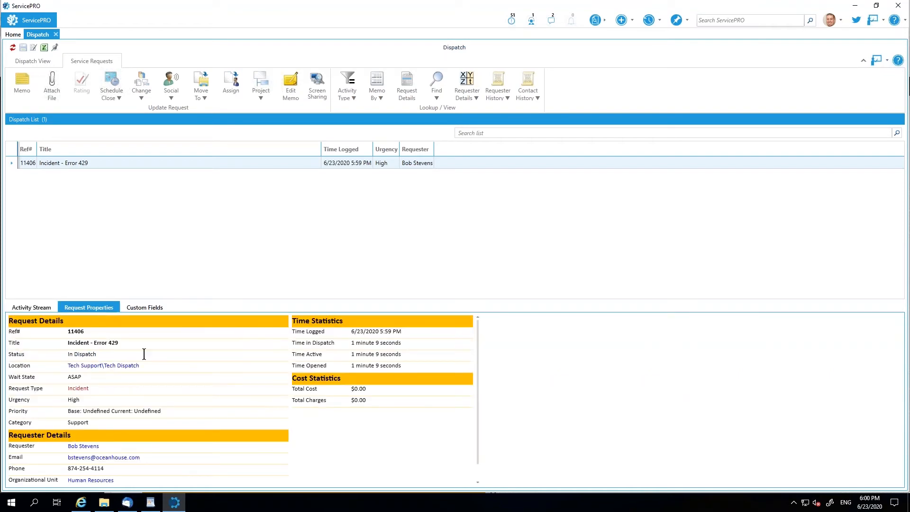
{"action": "left_click", "coordinate": [134, 308]}
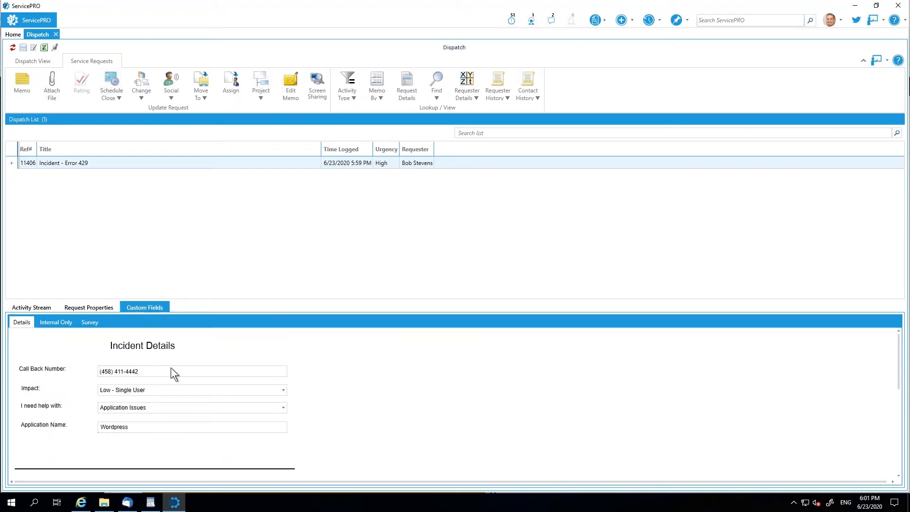
{"action": "left_click", "coordinate": [39, 309]}
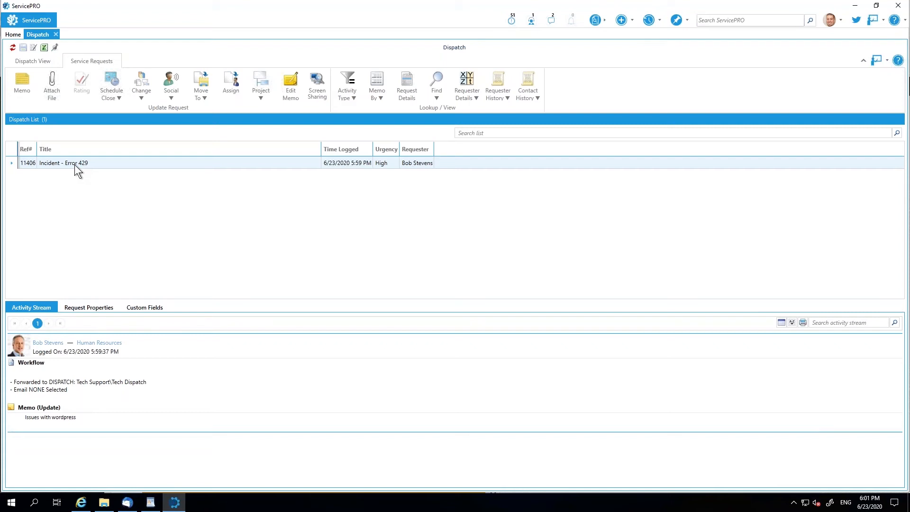
- Close the dispatch list and open the Tech Level 2 queue under Tech Support, Support, North America in My Workspace
{"action": "left_click", "coordinate": [56, 34]}
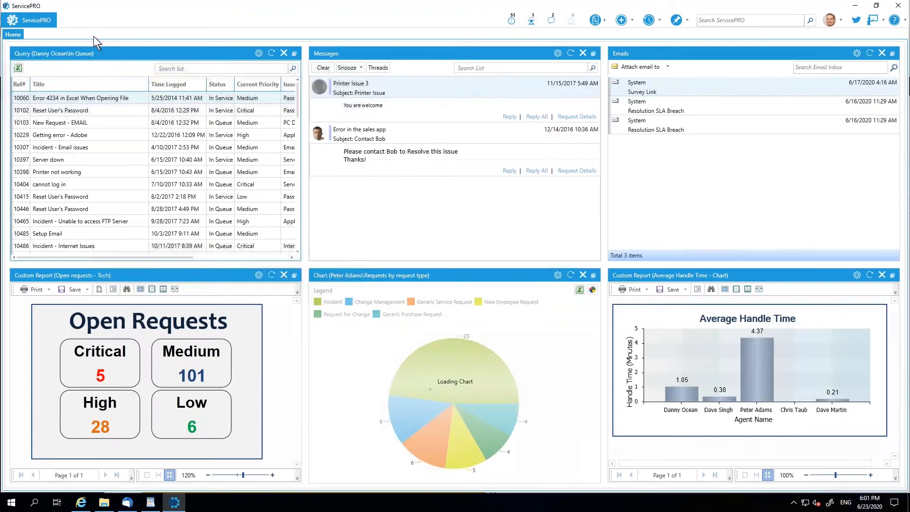
{"action": "left_click", "coordinate": [43, 20]}
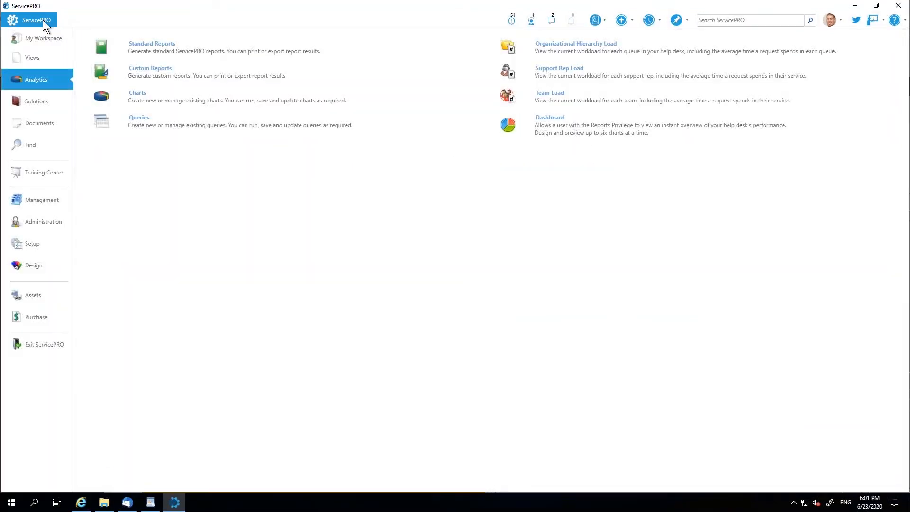
{"action": "left_click", "coordinate": [40, 42]}
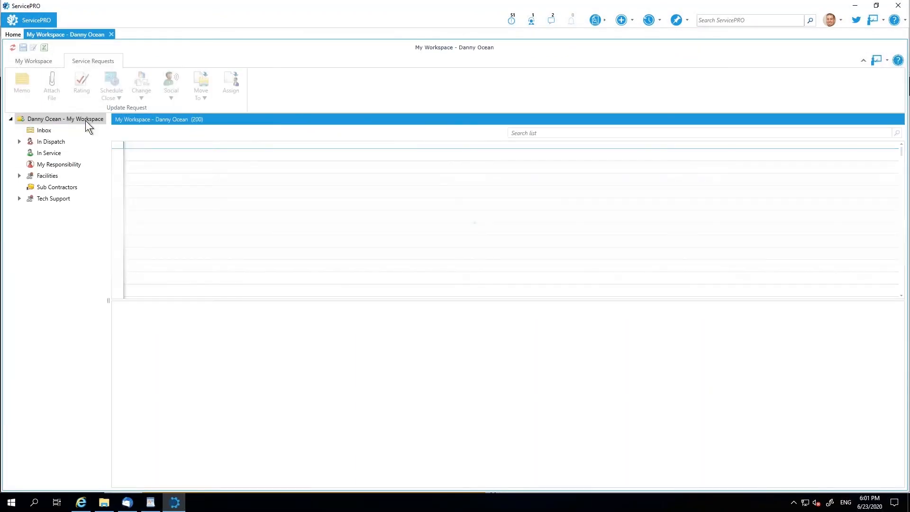
{"action": "left_click", "coordinate": [19, 198]}
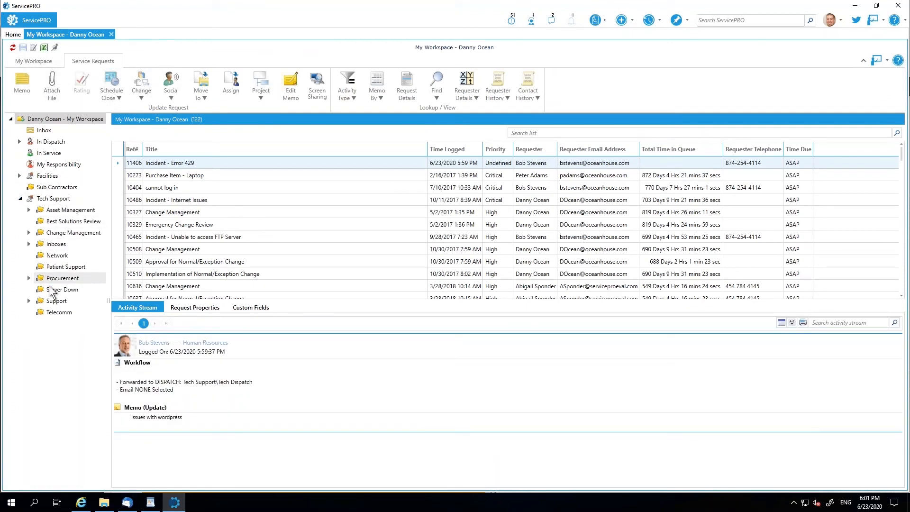
{"action": "double_click", "coordinate": [55, 301]}
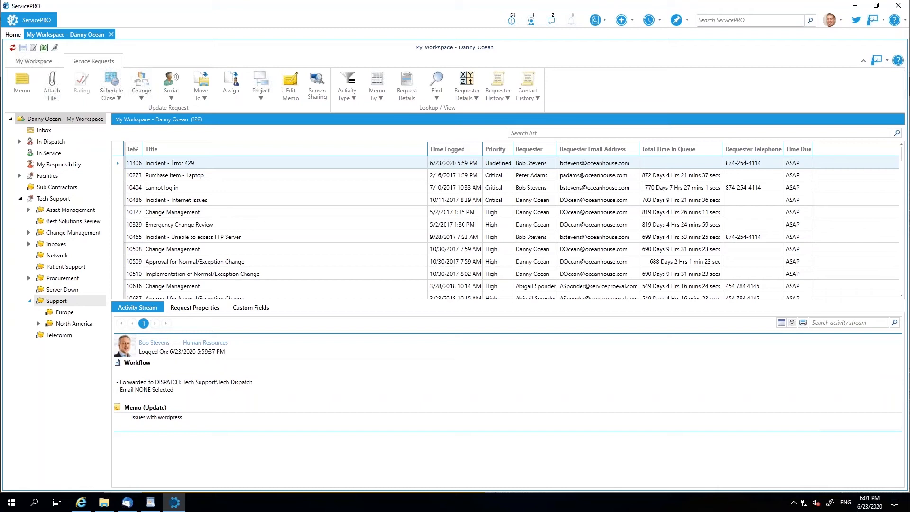
{"action": "double_click", "coordinate": [52, 324]}
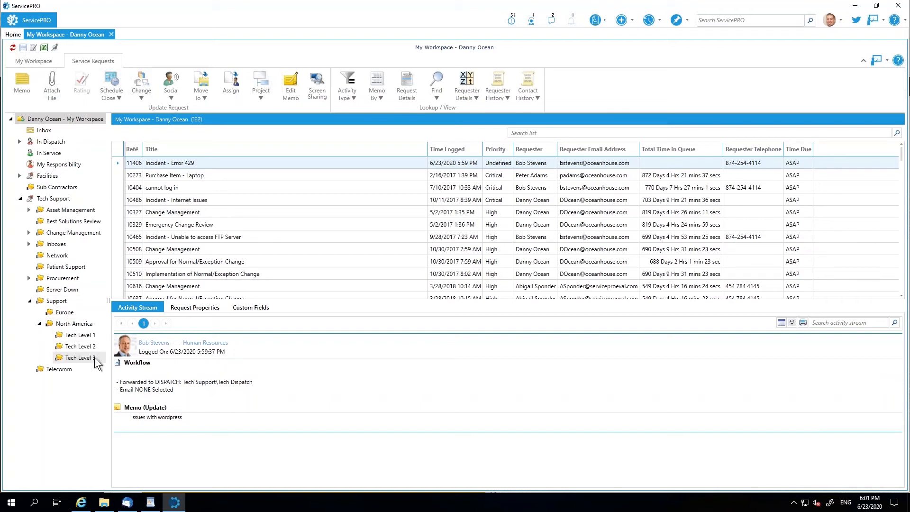
{"action": "left_click", "coordinate": [81, 347]}
- Select the Incident - Error 429 request logged 6/23/2020 and examine the business rule updates for its queue move and priority
{"action": "left_click", "coordinate": [167, 225]}
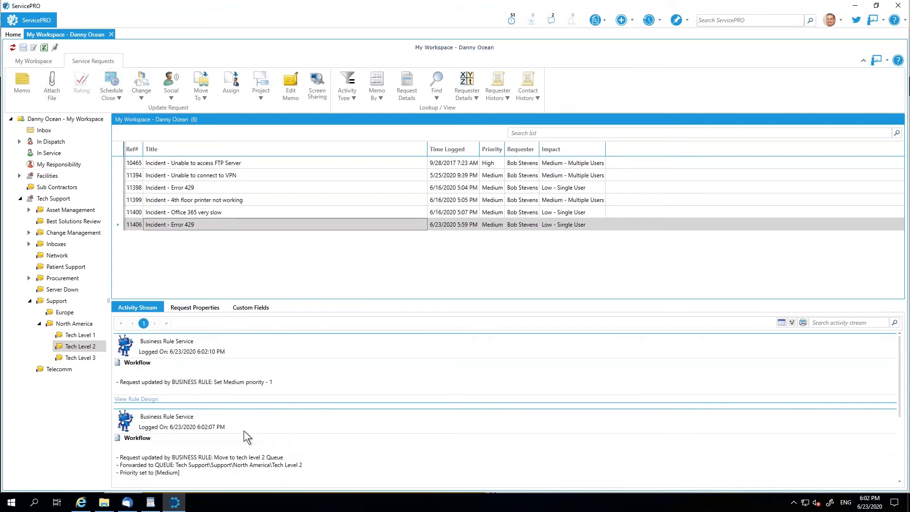
{"action": "left_click_drag", "start_coordinate": [120, 457], "coordinate": [287, 455]}
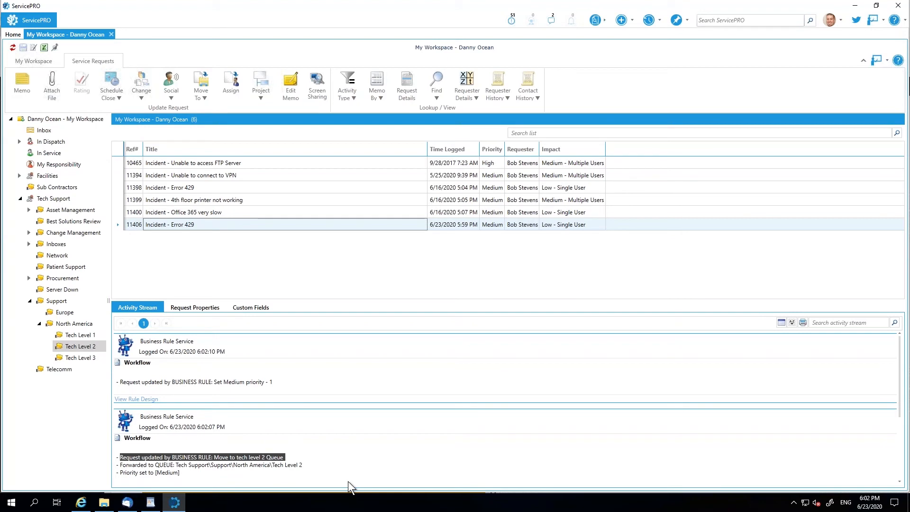
{"action": "left_click_drag", "start_coordinate": [119, 381], "coordinate": [280, 378]}
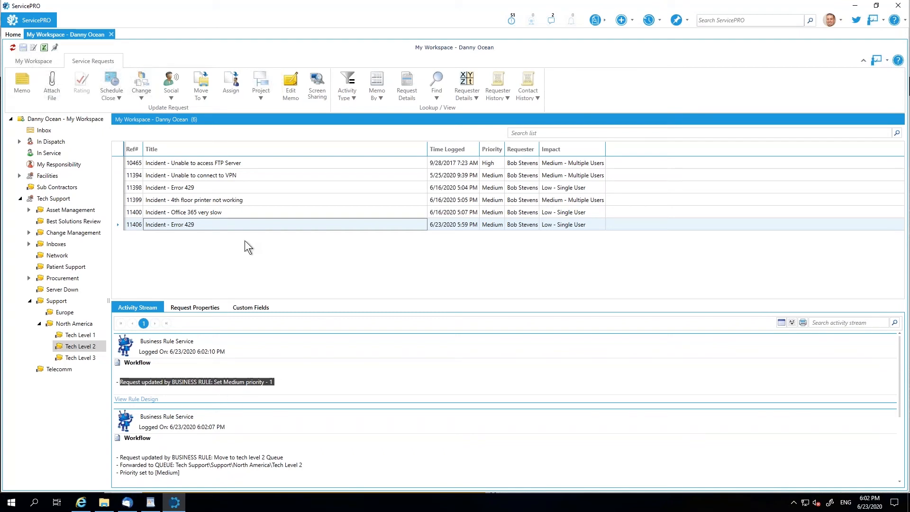
- Open the selected Incident - Error 429 request for updating, write the memo "Assign to self" and assign the work to Myself
{"action": "double_click", "coordinate": [198, 227]}
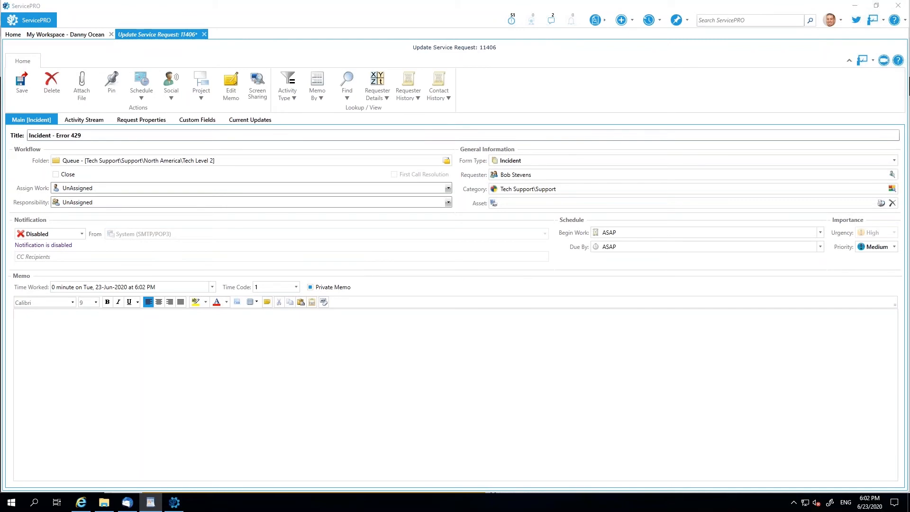
{"action": "left_click", "coordinate": [233, 369]}
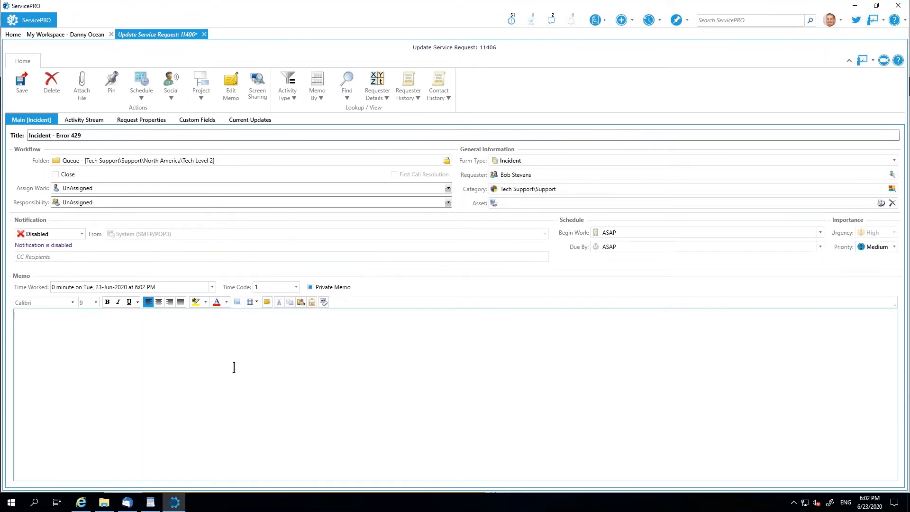
{"action": "type", "text": "Assign to self"}
{"action": "left_click", "coordinate": [66, 189]}
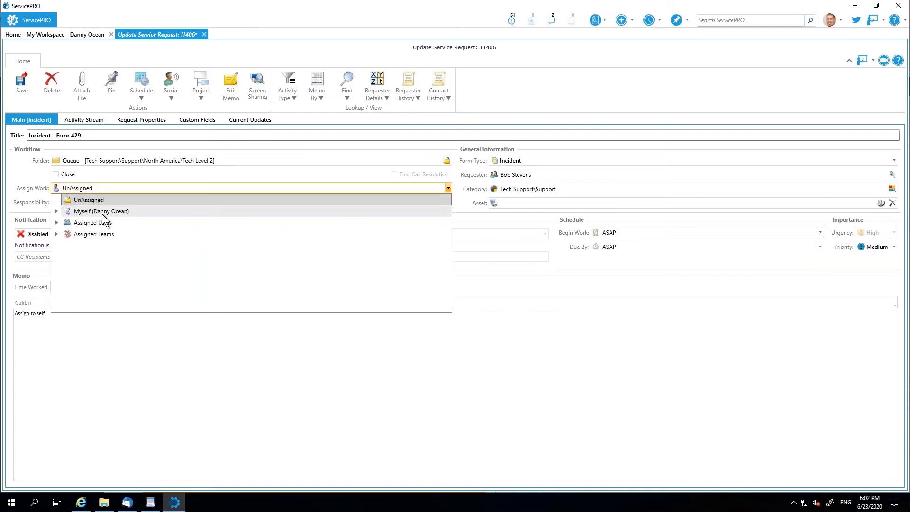
{"action": "left_click", "coordinate": [102, 215]}
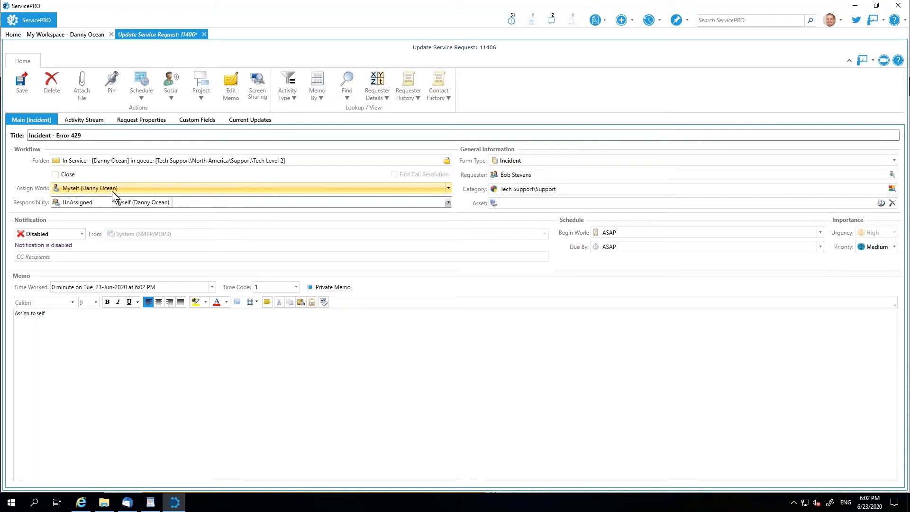
- Review the incident's Details and Internal Only custom fields, then return to its main form
{"action": "left_click", "coordinate": [200, 119]}
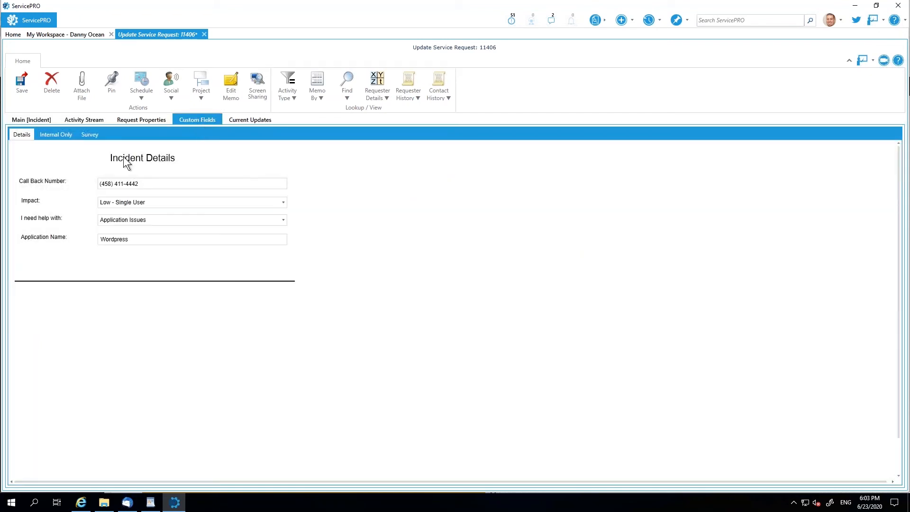
{"action": "left_click", "coordinate": [50, 135]}
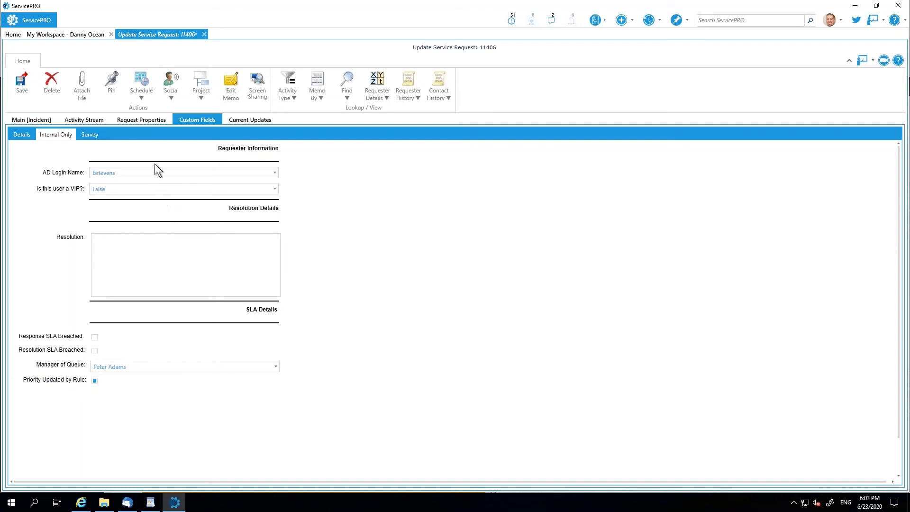
{"action": "left_click", "coordinate": [12, 120]}
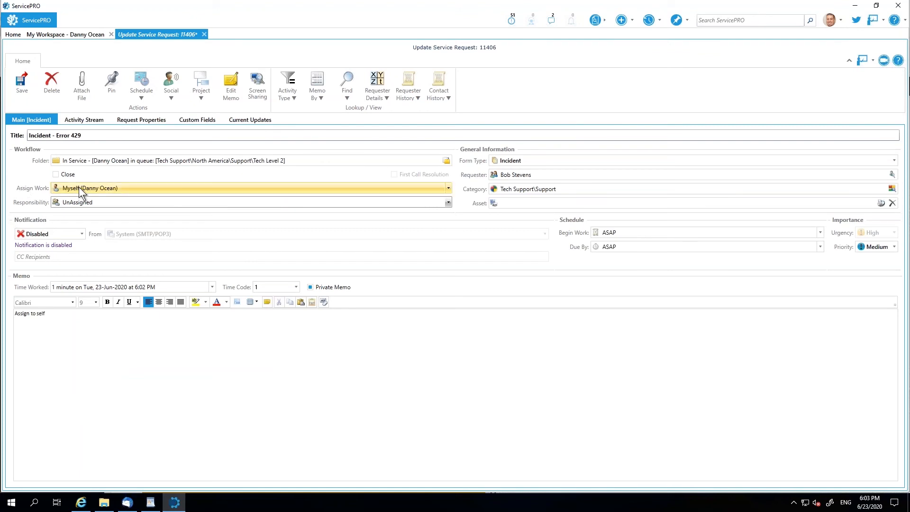
- Start an email to the requester from the incident's update form and add three blank lines above the signature
{"action": "left_click", "coordinate": [174, 98]}
{"action": "left_click", "coordinate": [175, 110]}
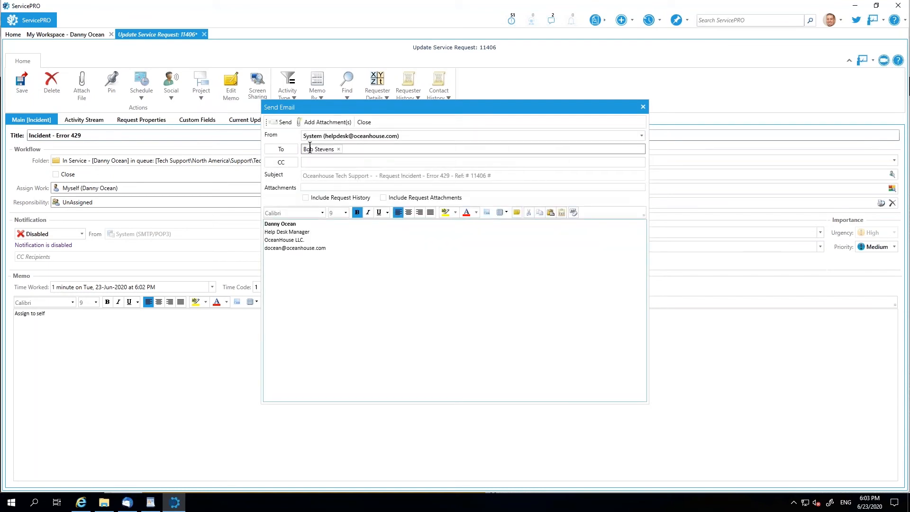
{"action": "key", "text": "Return"}
{"action": "key", "text": "Return"}
{"action": "key", "text": "Return"}
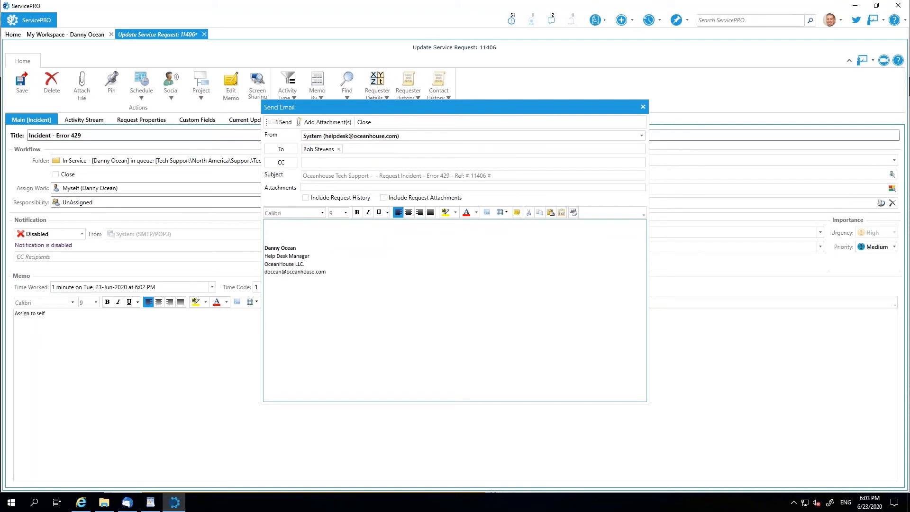
- Write a greeting to the requester, "Please provide more information." and "Thanks," above the signature, tidy the spacing and send the email
{"action": "type", "text": "Hi bob,"}
{"action": "key", "text": "Return"}
{"action": "type", "text": "Please "}
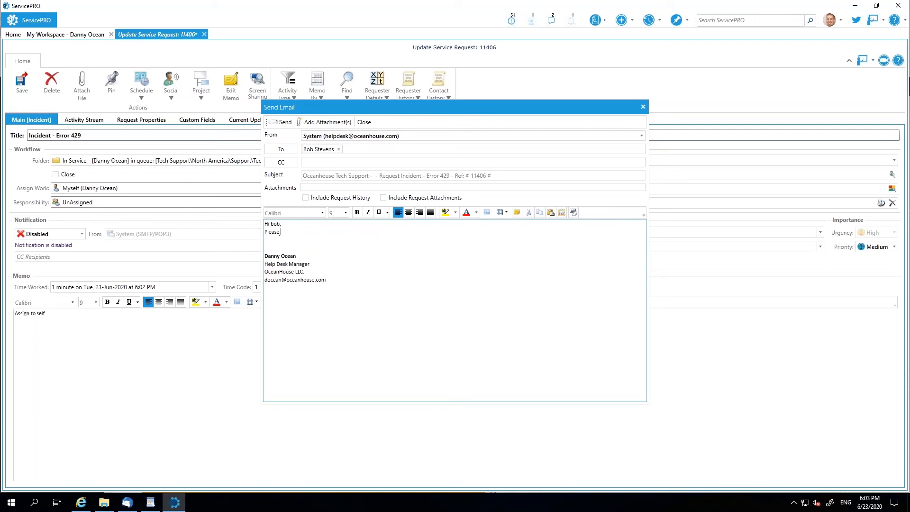
{"action": "type", "text": "provide more information."}
{"action": "key", "text": "Return"}
{"action": "key", "text": "Return"}
{"action": "type", "text": "Thanks,"}
{"action": "key", "text": "Down"}
{"action": "key", "text": "Down"}
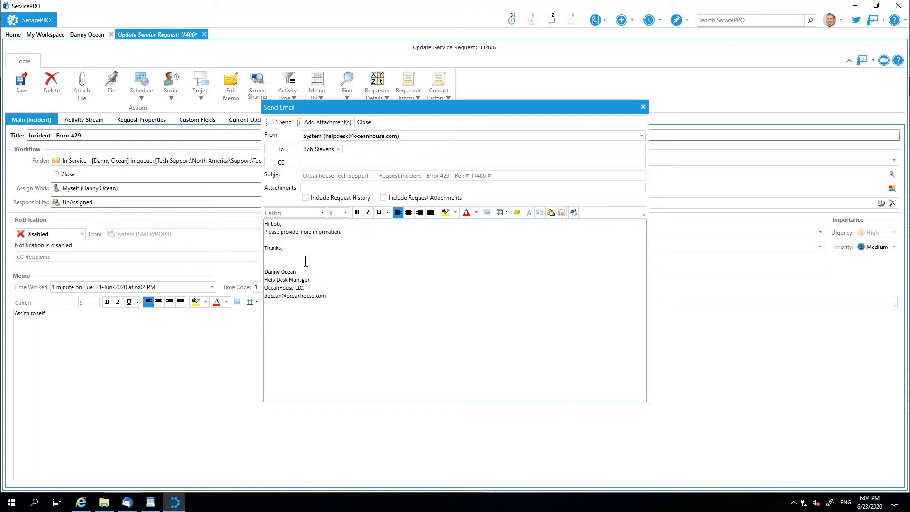
{"action": "key", "text": "BackSpace"}
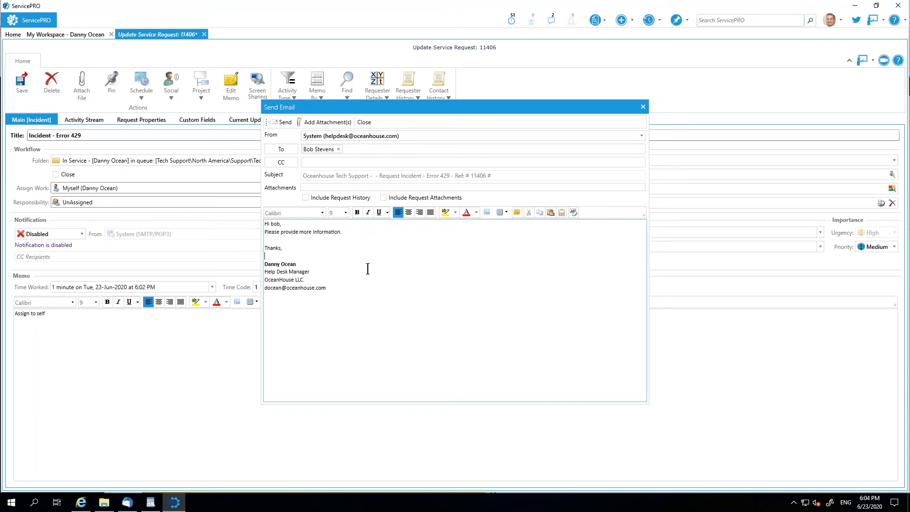
{"action": "left_click", "coordinate": [282, 122]}
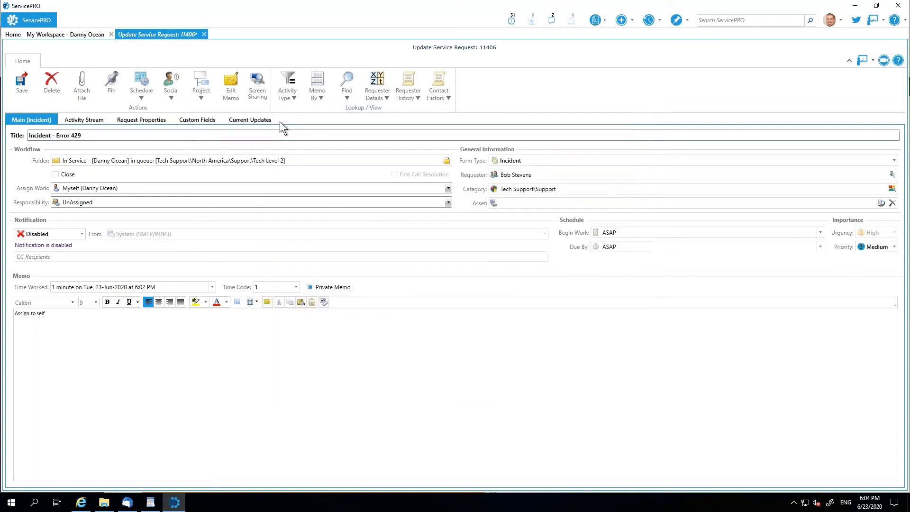
- Set the incident's Begin Work schedule to Waiting For Response and save the request update
{"action": "left_click", "coordinate": [620, 233]}
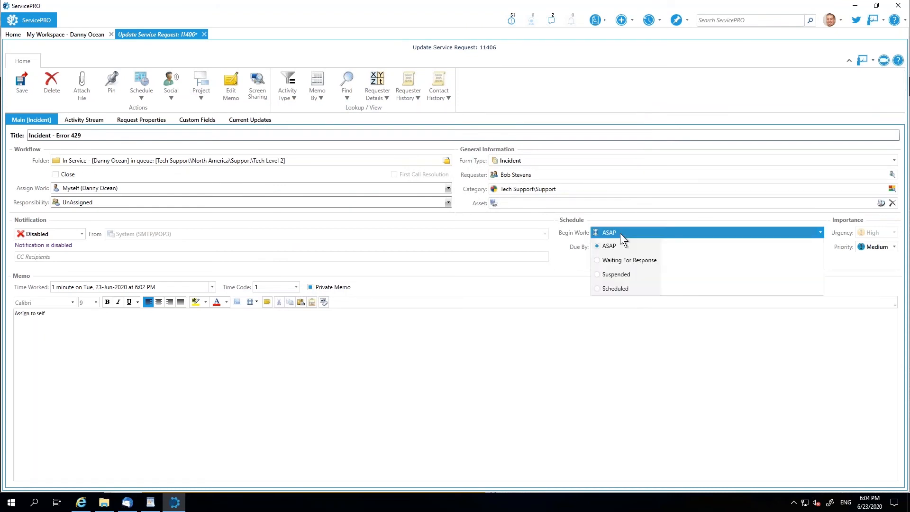
{"action": "left_click", "coordinate": [610, 261]}
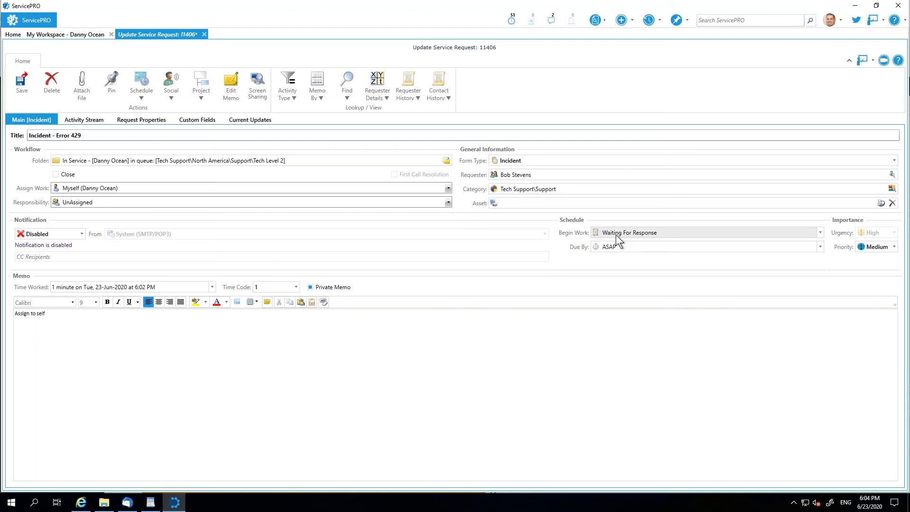
{"action": "left_click", "coordinate": [21, 92]}
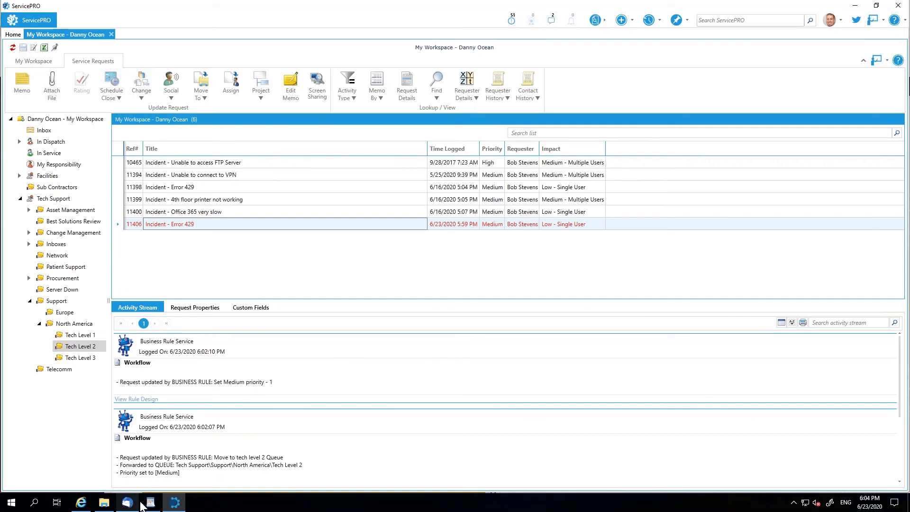
- Switch to Thunderbird, fetch new mail for the requester's inbox and open the Oceanhouse Tech Support message about Incident - Error 429
{"action": "left_click", "coordinate": [127, 503]}
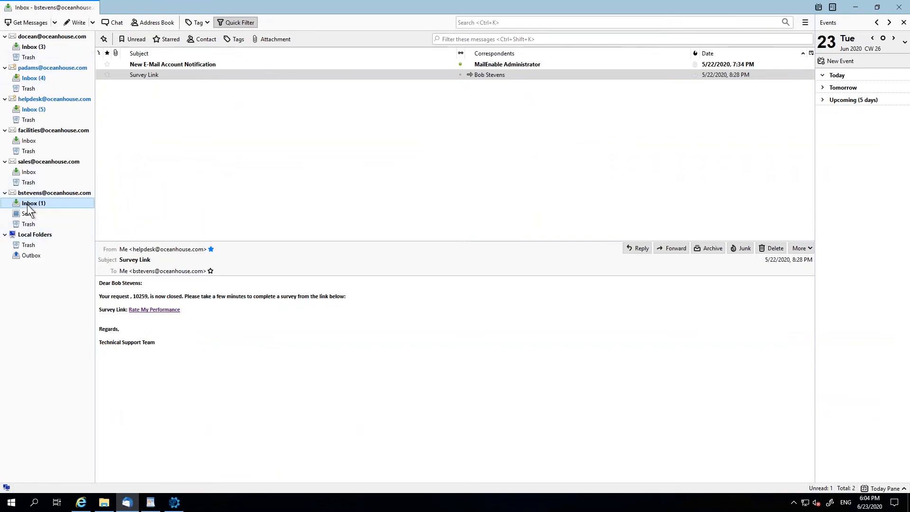
{"action": "left_click", "coordinate": [26, 23]}
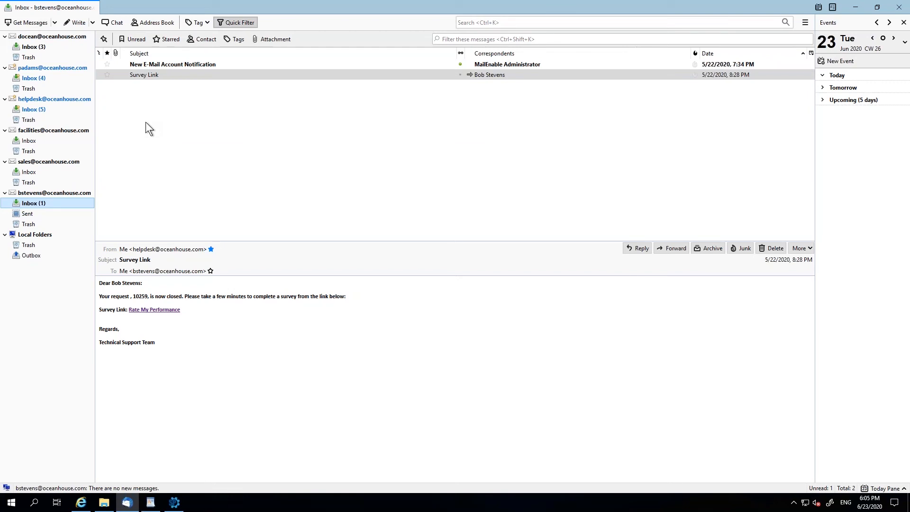
{"action": "left_click", "coordinate": [27, 22]}
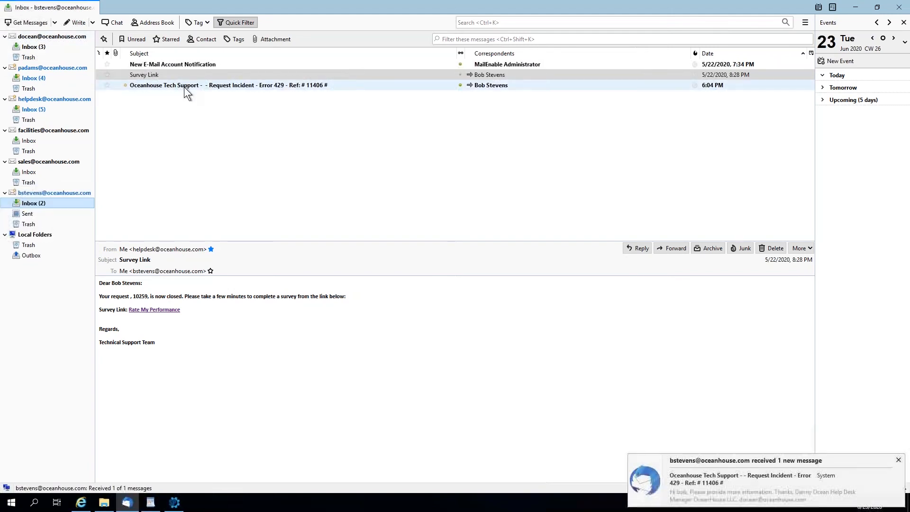
{"action": "left_click", "coordinate": [184, 86]}
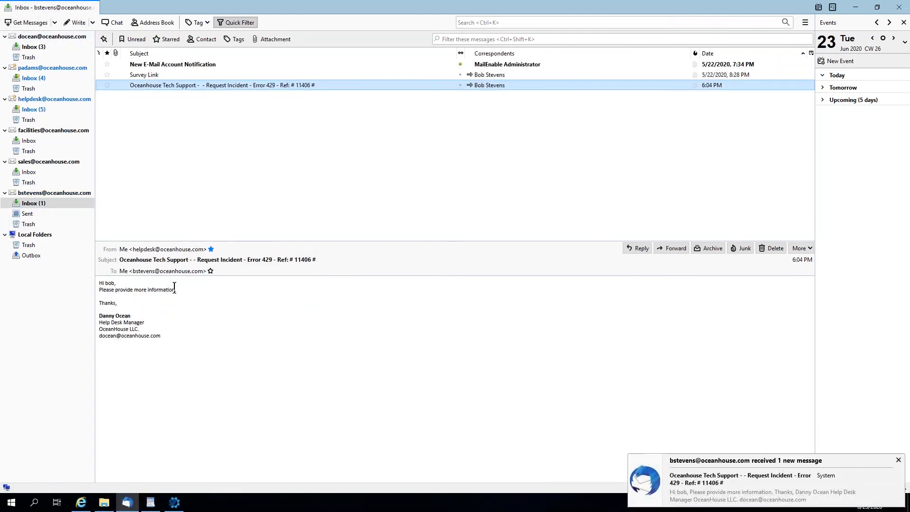
- Reply to the support message with a greeting to the technician, "Please see attached." and "Thanks,"
{"action": "left_click", "coordinate": [640, 248]}
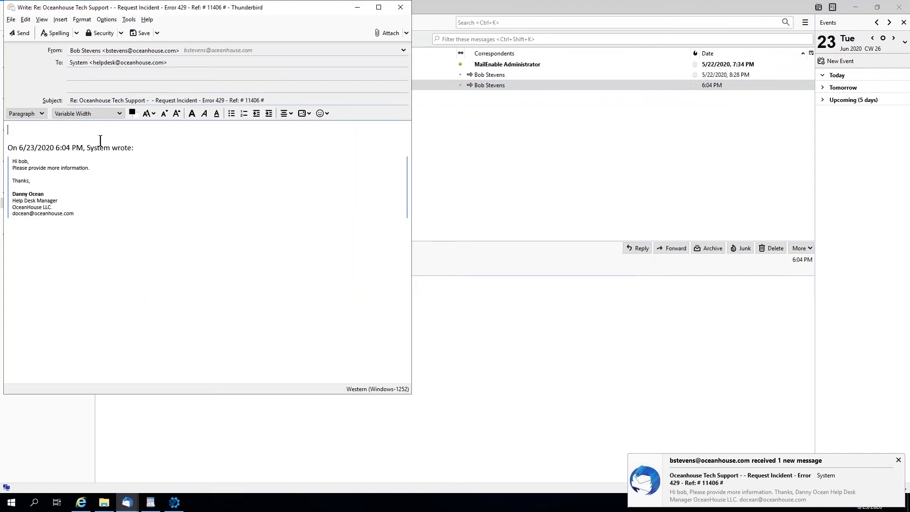
{"action": "type", "text": "Hi Danny,"}
{"action": "key", "text": "Return"}
{"action": "type", "text": "Please see attached."}
{"action": "key", "text": "Return"}
{"action": "key", "text": "Return"}
{"action": "type", "text": "Thanks,"}
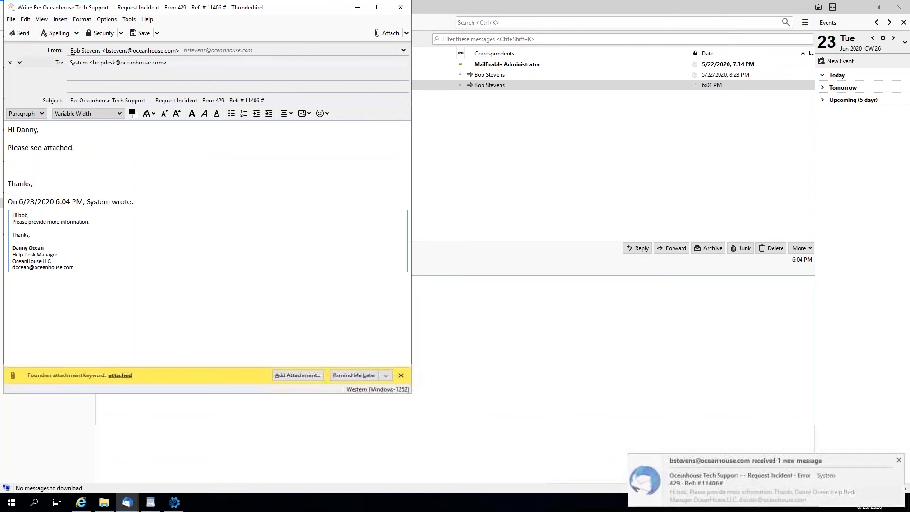
- Attach the Error 429 - Screenshots document from Documents to the reply and send it
{"action": "left_click", "coordinate": [298, 375]}
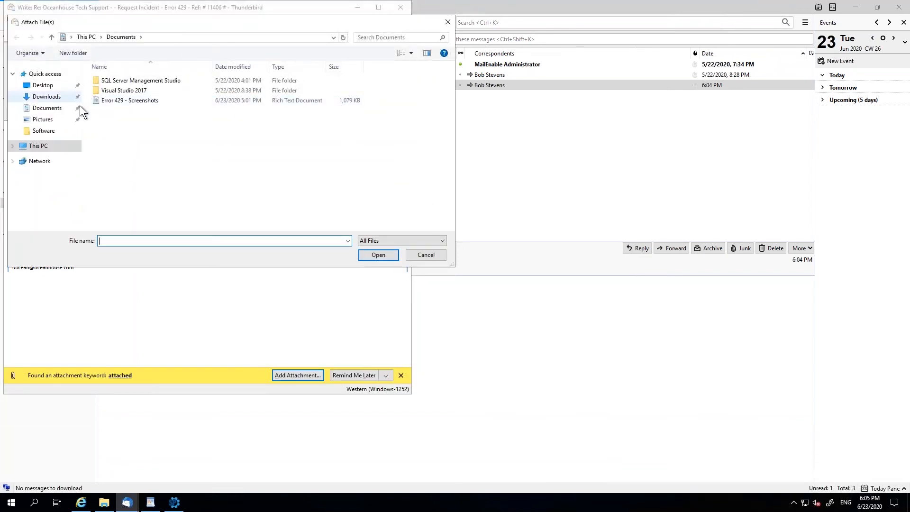
{"action": "double_click", "coordinate": [118, 101]}
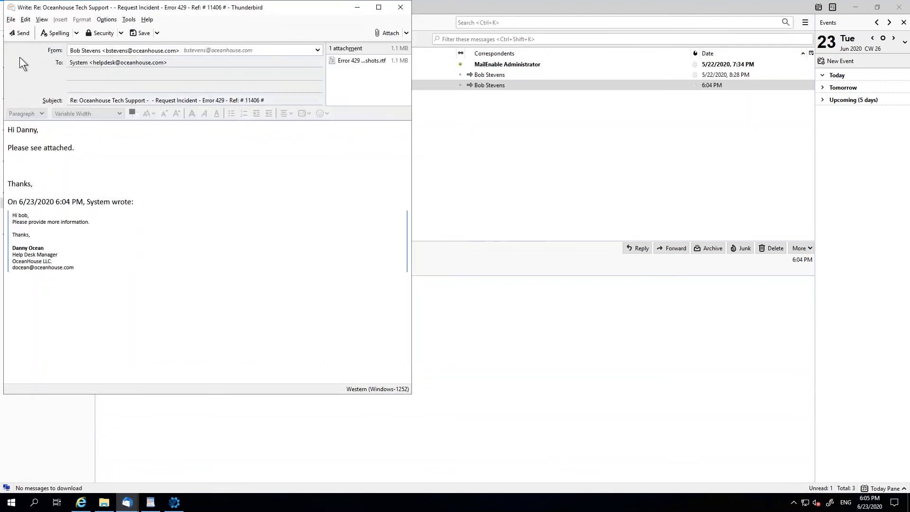
{"action": "left_click", "coordinate": [12, 34]}
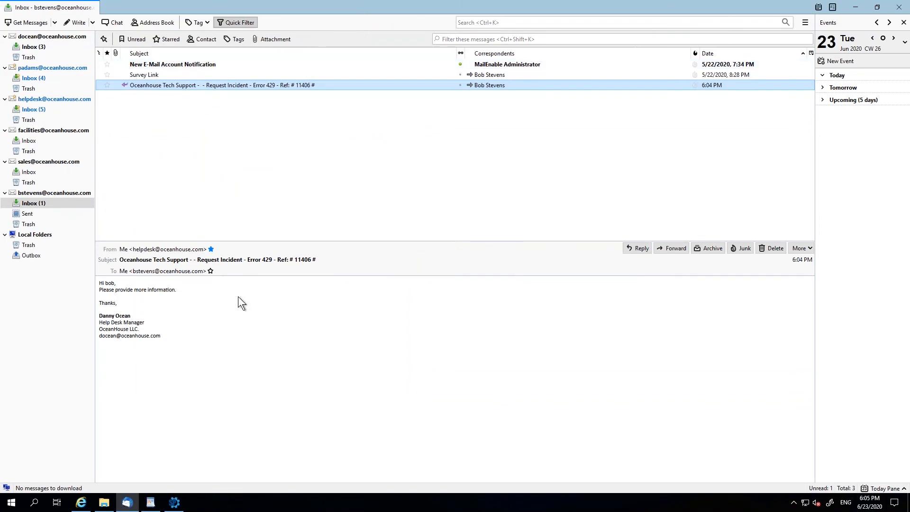
- Switch back to ServicePRO and examine the Incident Details fields available for customizing the Tech Level 2 queue view, then close the designer
{"action": "key", "text": "alt+Tab"}
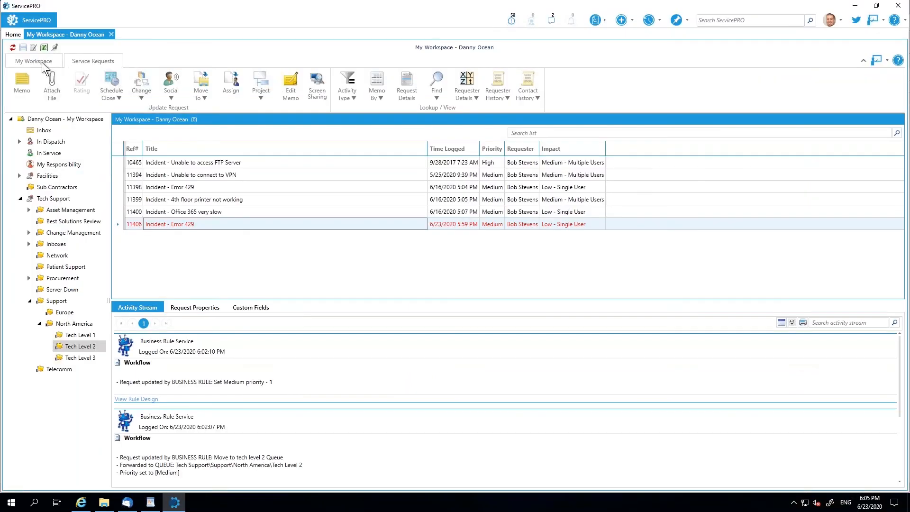
{"action": "left_click", "coordinate": [42, 62]}
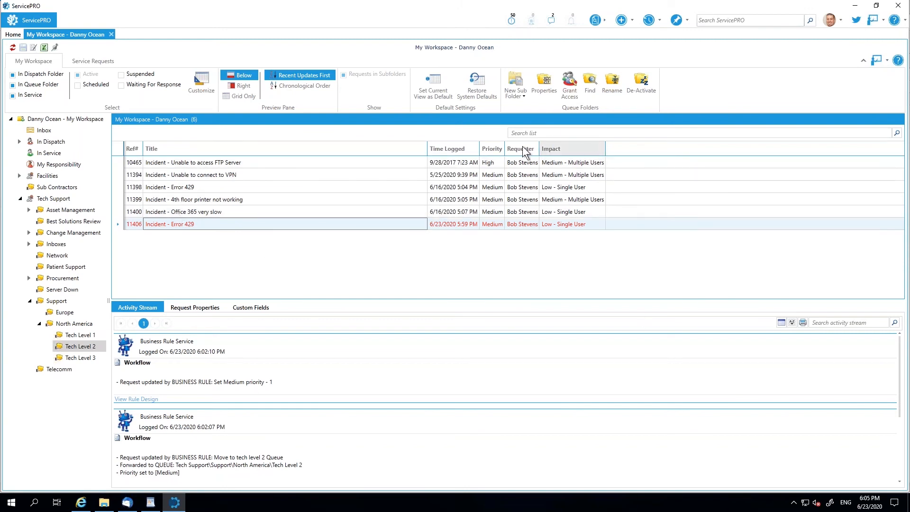
{"action": "left_click", "coordinate": [202, 91]}
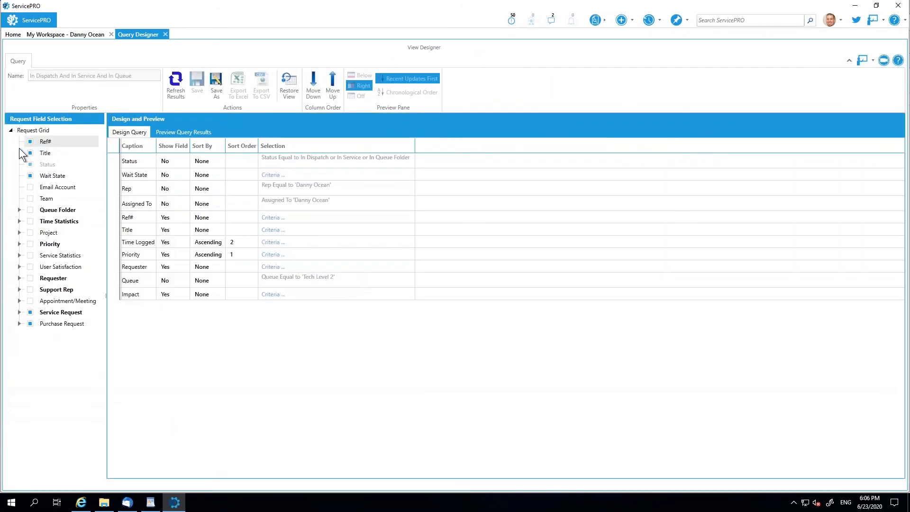
{"action": "left_click", "coordinate": [21, 313]}
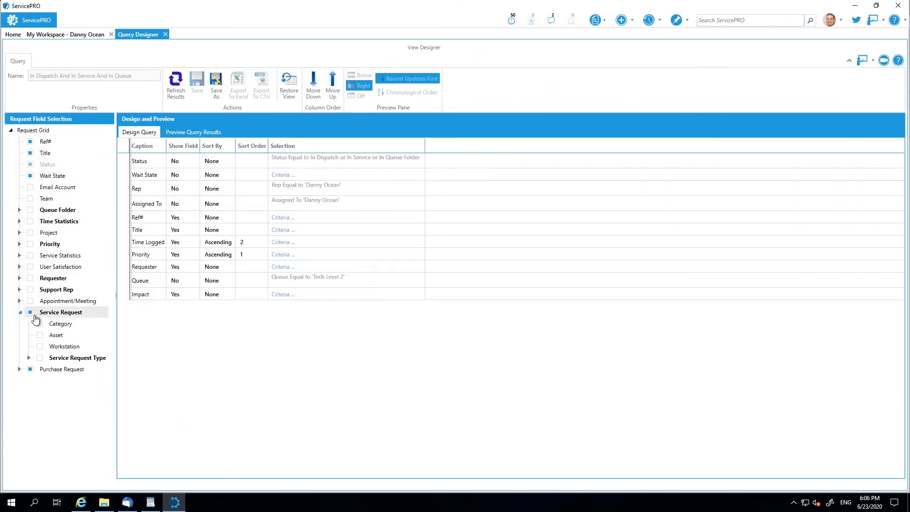
{"action": "left_click", "coordinate": [30, 360]}
{"action": "scroll", "coordinate": [47, 334], "scroll_direction": "down", "scroll_amount": 5}
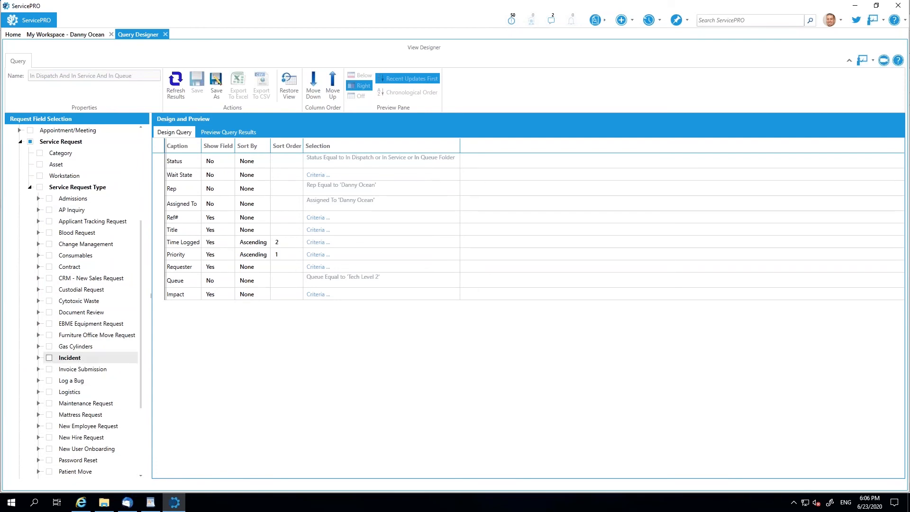
{"action": "left_click", "coordinate": [38, 358]}
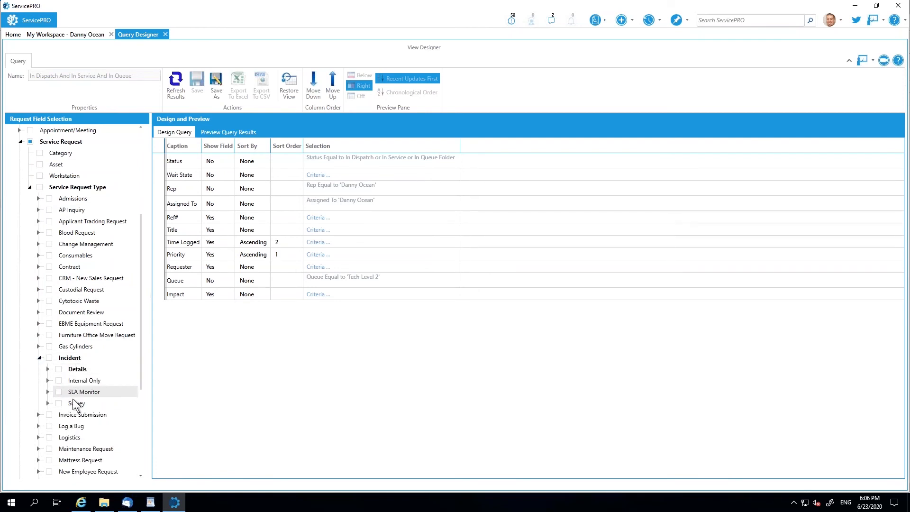
{"action": "left_click", "coordinate": [47, 369]}
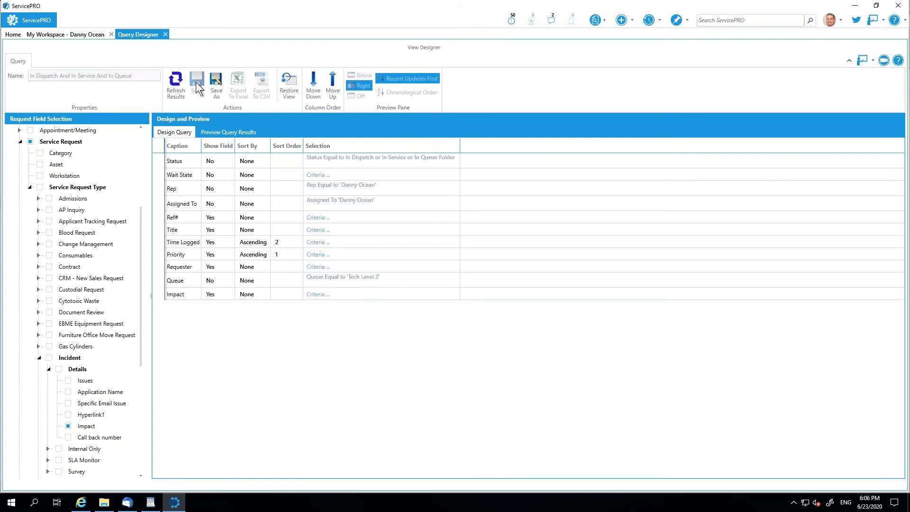
{"action": "left_click", "coordinate": [165, 34]}
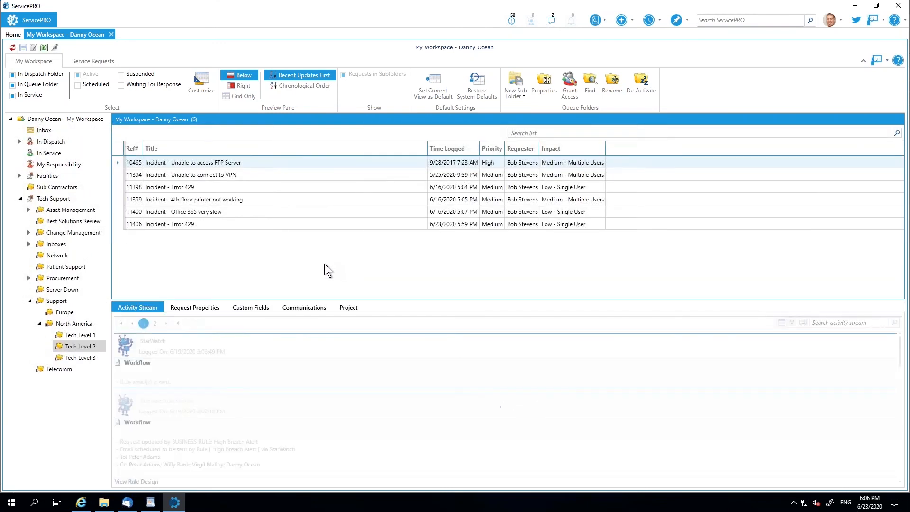
- Open the Incident - Error 429 request logged 6/23/2020 and review its activity stream, including the detail of the sent email
{"action": "left_click", "coordinate": [176, 226]}
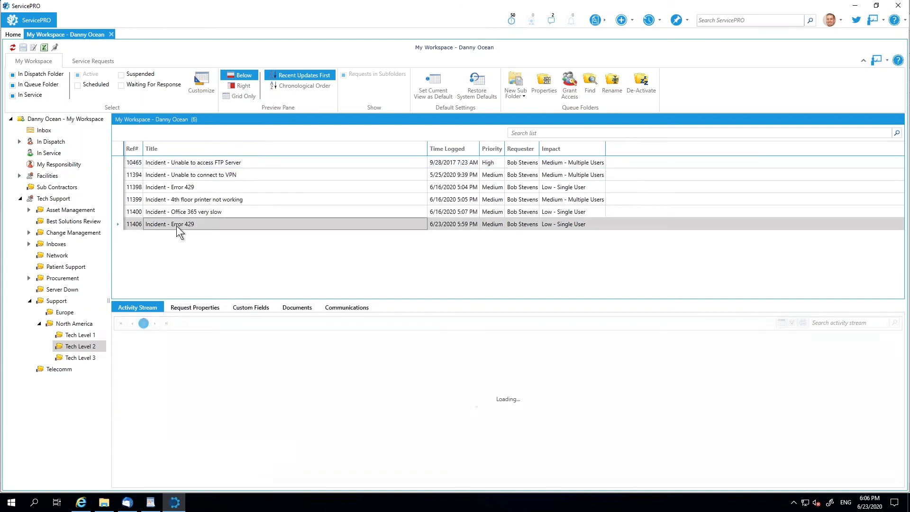
{"action": "double_click", "coordinate": [176, 225]}
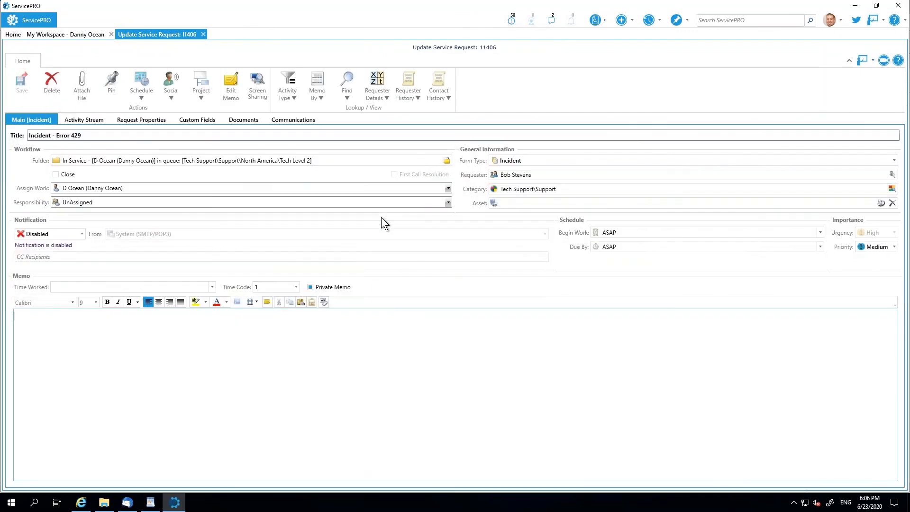
{"action": "left_click", "coordinate": [100, 120]}
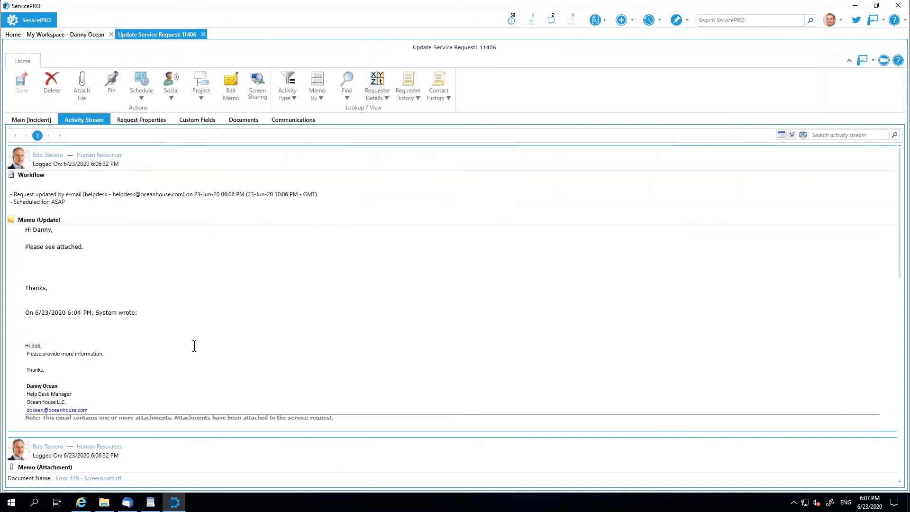
{"action": "scroll", "coordinate": [193, 346], "scroll_direction": "down", "scroll_amount": 15}
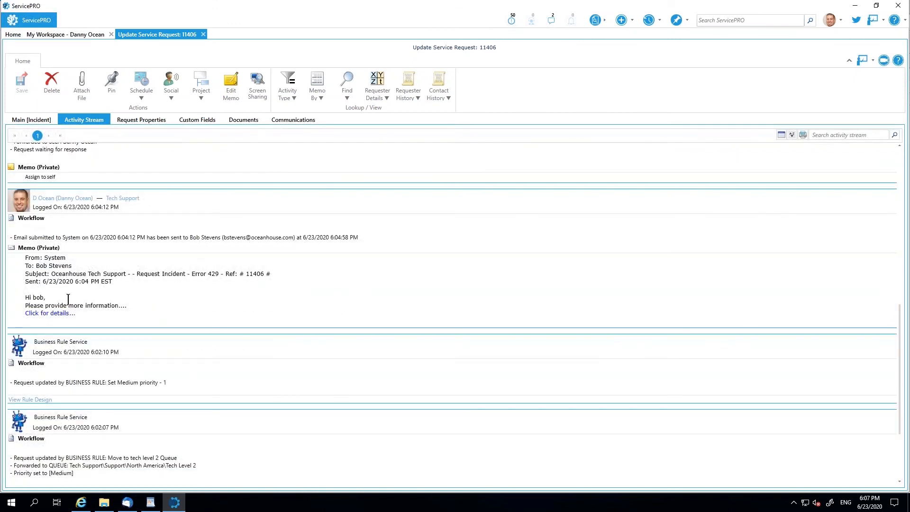
{"action": "left_click", "coordinate": [267, 236]}
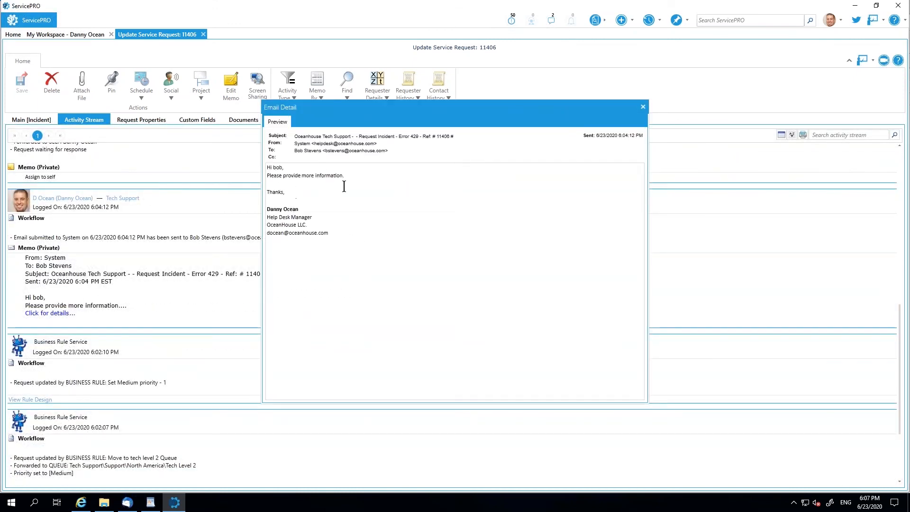
{"action": "left_click", "coordinate": [643, 107]}
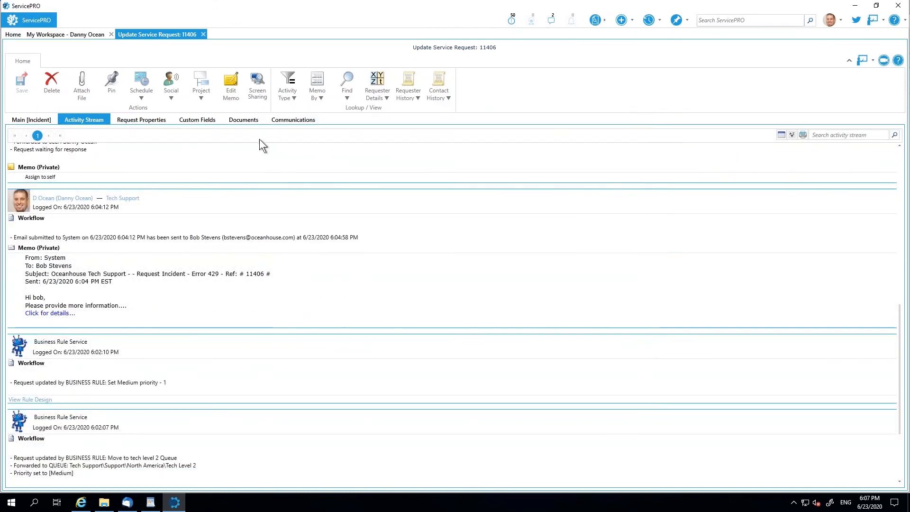
- Preview the requester's attached screenshots document in the incident's documents, then return to the main form
{"action": "left_click", "coordinate": [244, 121]}
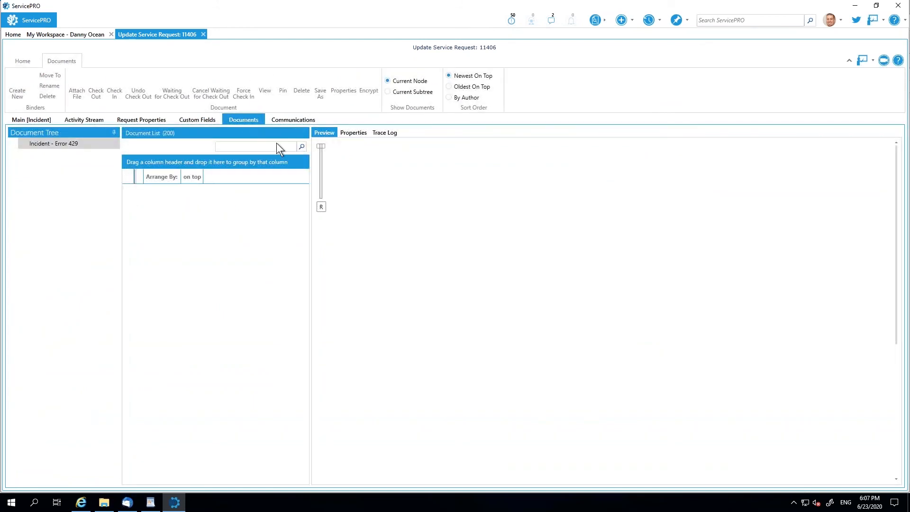
{"action": "left_click", "coordinate": [200, 180]}
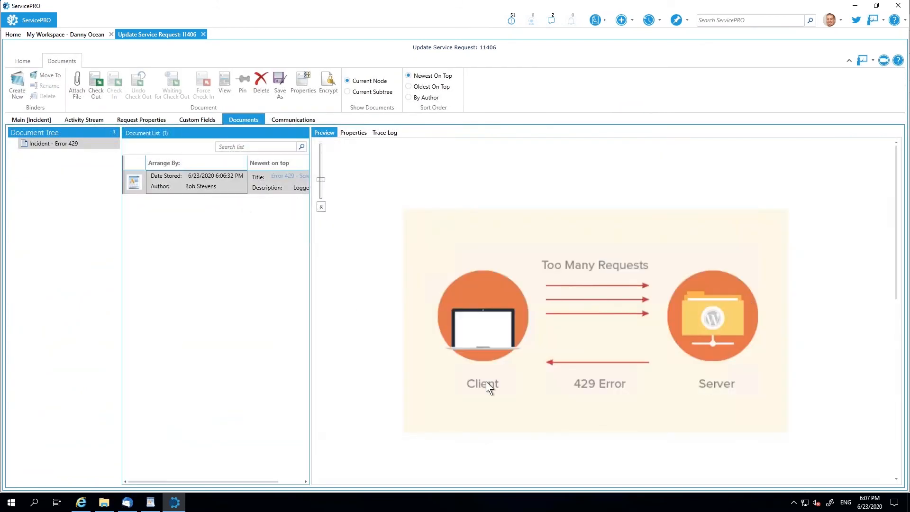
{"action": "left_click", "coordinate": [39, 119]}
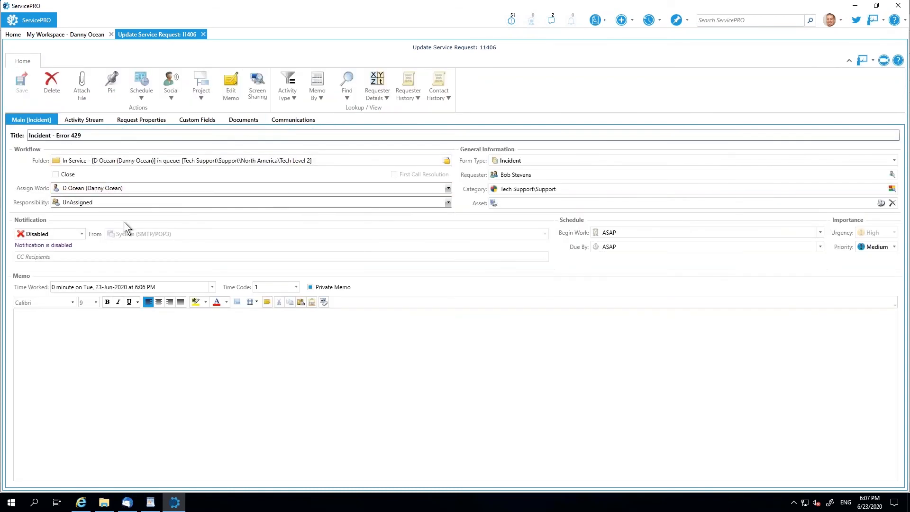
- Enter "resolved" as the incident's memo and "Resolution Details" as the Resolution in its internal-only custom fields
{"action": "left_click", "coordinate": [149, 352]}
{"action": "type", "text": "resolved"}
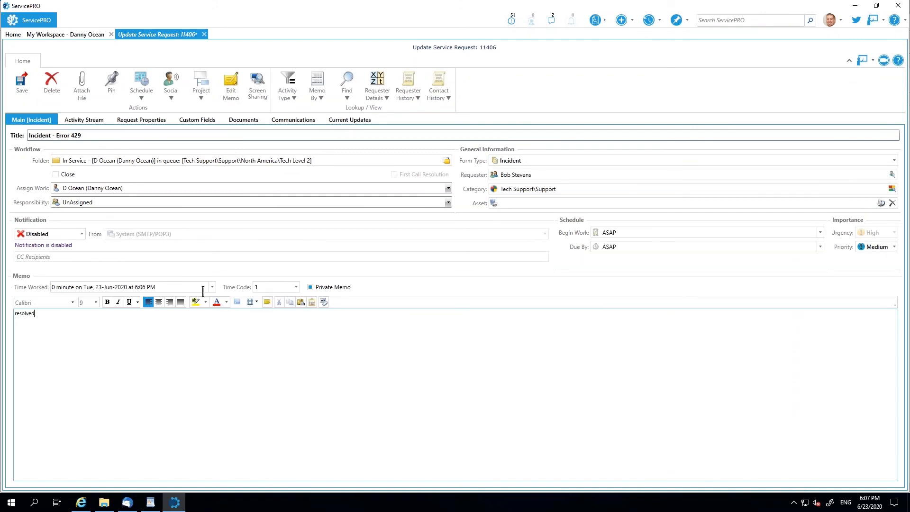
{"action": "left_click", "coordinate": [190, 122]}
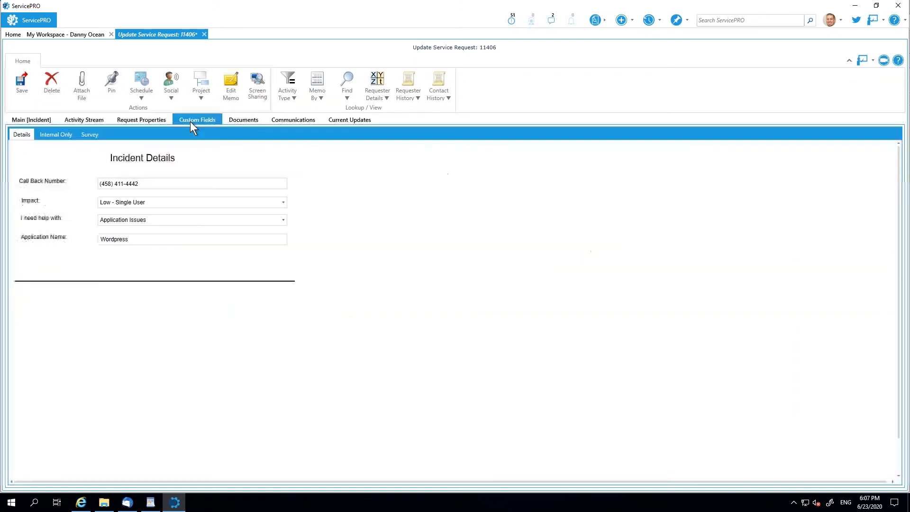
{"action": "left_click", "coordinate": [60, 135]}
{"action": "left_click", "coordinate": [162, 292]}
{"action": "type", "text": "Resolution Details"}
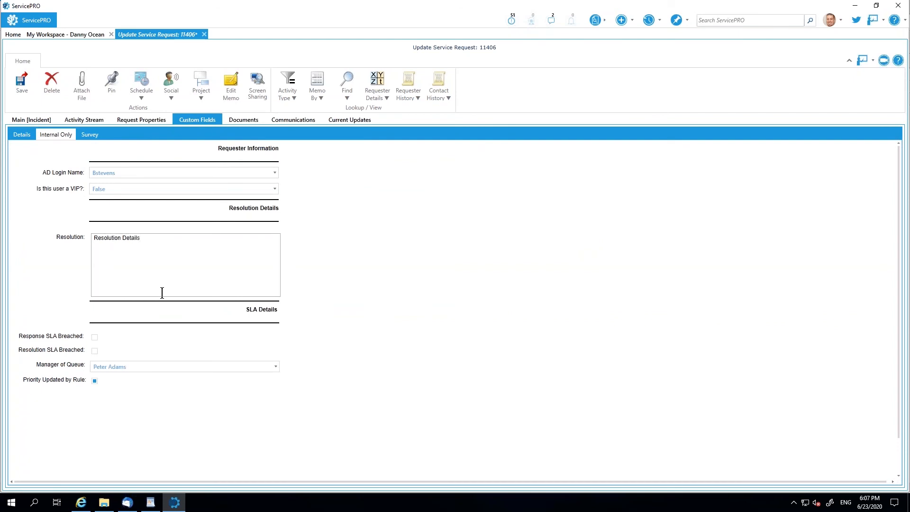
- Mark the Incident - Error 429 request as closed on its main form and save it
{"action": "left_click", "coordinate": [35, 120]}
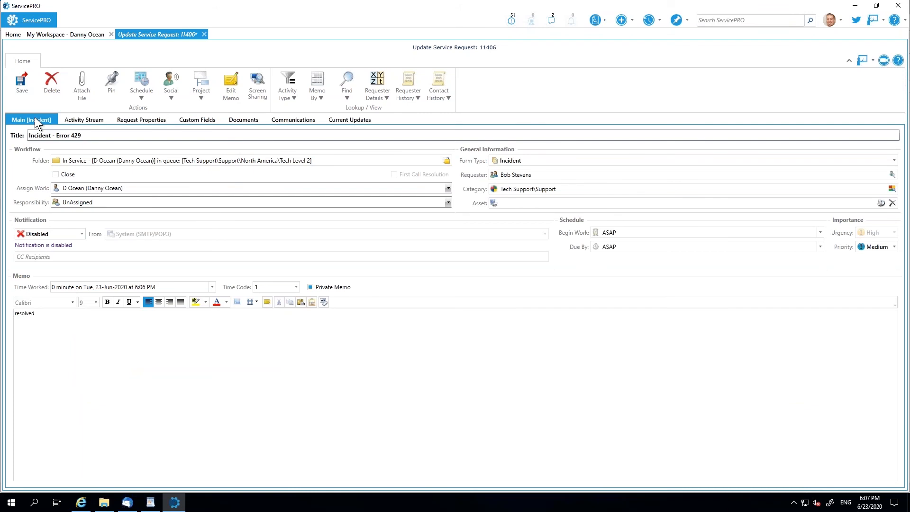
{"action": "left_click", "coordinate": [56, 174]}
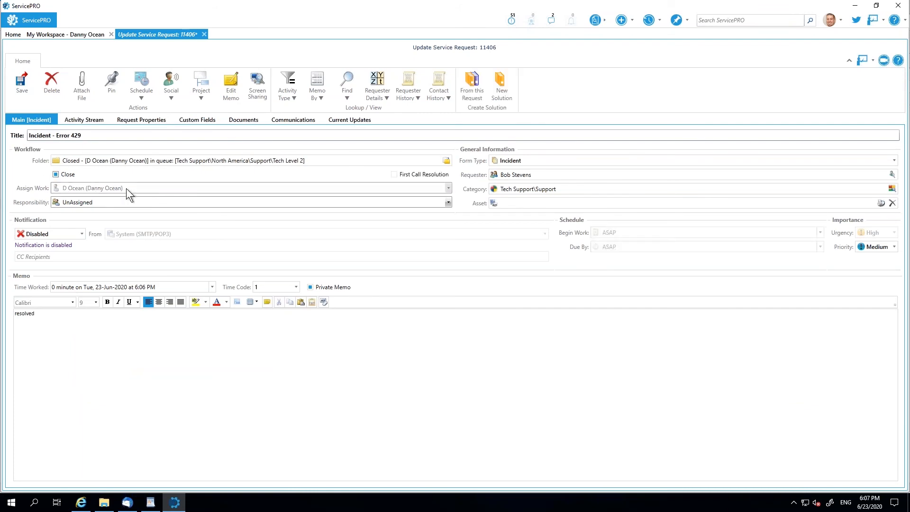
{"action": "left_click", "coordinate": [16, 81]}
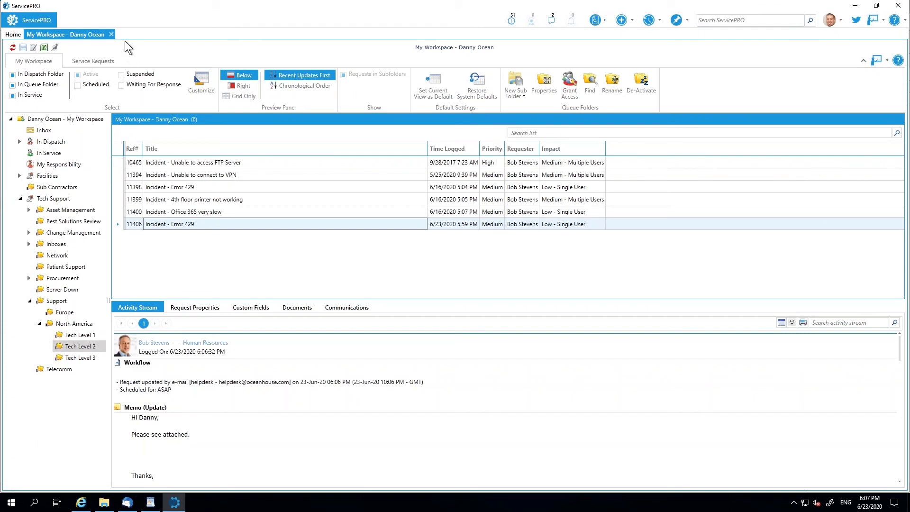
- Preview the SLA Breach Report from My Custom Reports, then close the preview and return to the workspace
{"action": "left_click", "coordinate": [45, 19]}
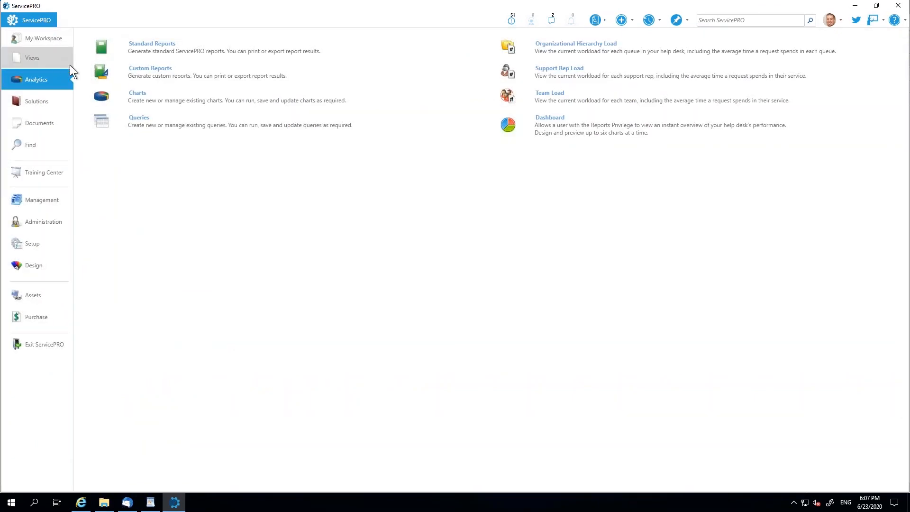
{"action": "left_click", "coordinate": [209, 87]}
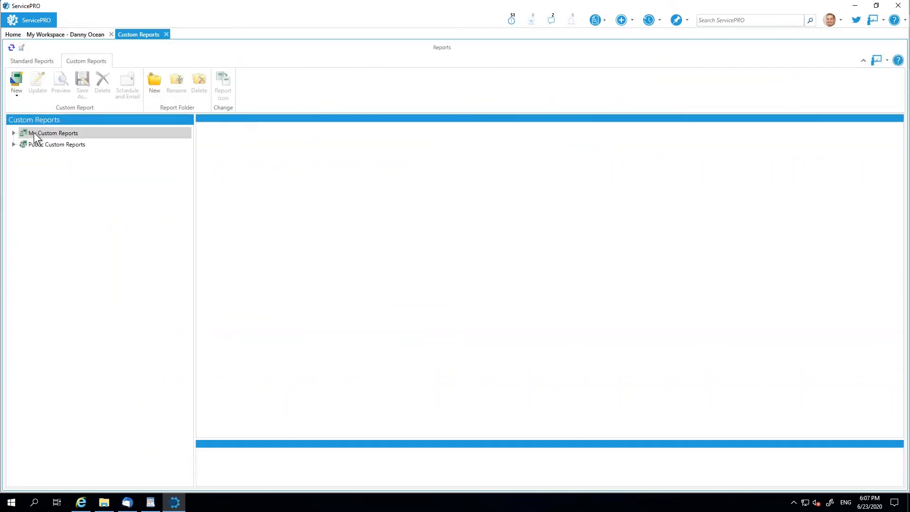
{"action": "left_click", "coordinate": [14, 133]}
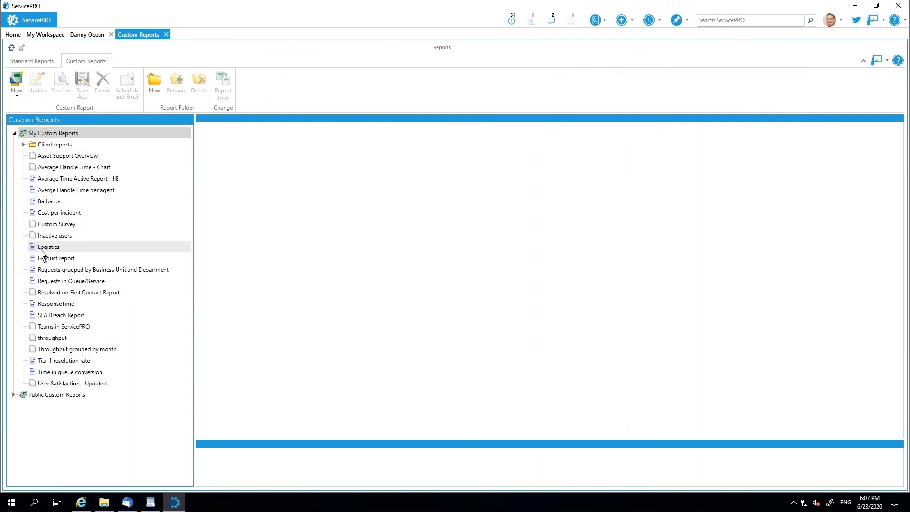
{"action": "left_click", "coordinate": [56, 316]}
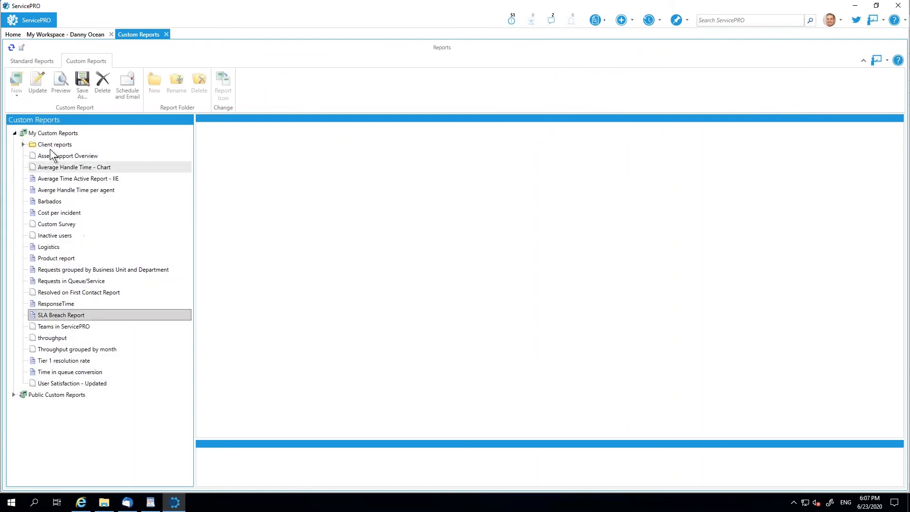
{"action": "left_click", "coordinate": [59, 83]}
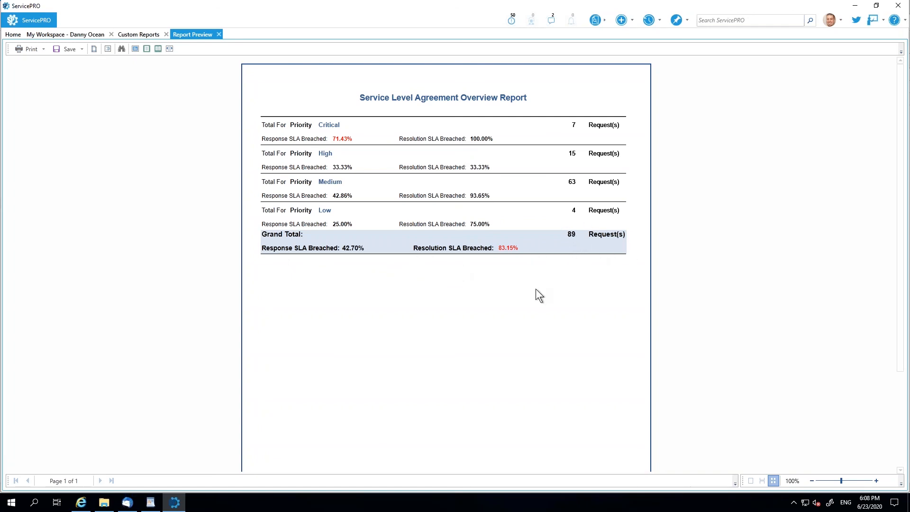
{"action": "left_click", "coordinate": [218, 34]}
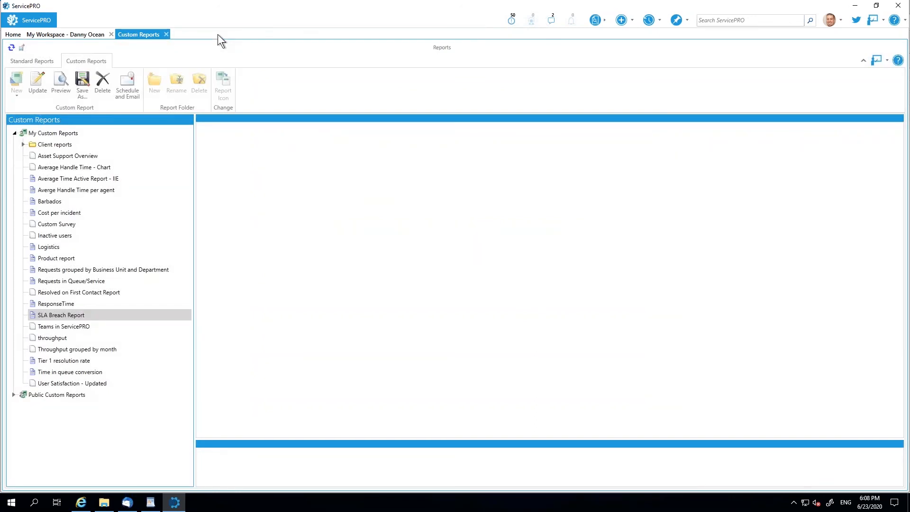
{"action": "left_click", "coordinate": [64, 35]}
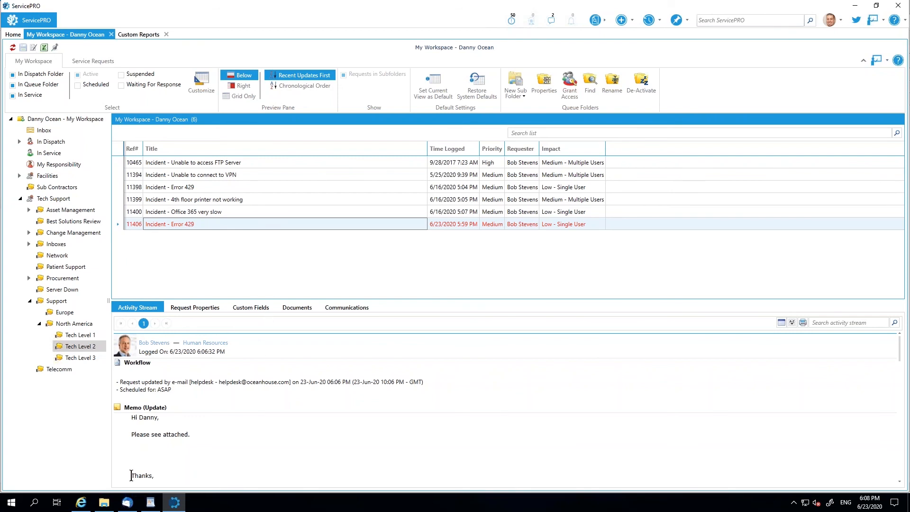
- Switch to Thunderbird, fetch the requester's new mail and open the Rate My Performance survey from the Survey Link message
{"action": "left_click", "coordinate": [127, 503]}
{"action": "left_click", "coordinate": [38, 201]}
{"action": "left_click", "coordinate": [26, 22]}
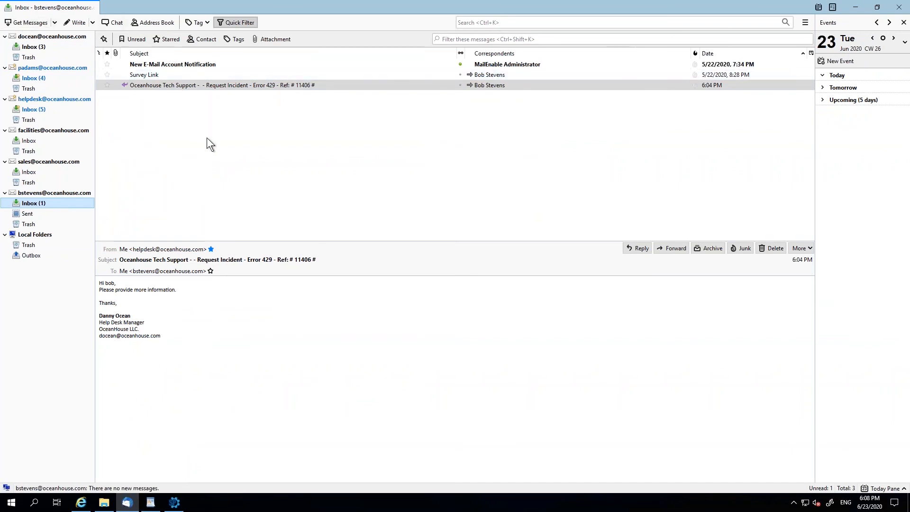
{"action": "left_click", "coordinate": [26, 21]}
{"action": "left_click", "coordinate": [146, 96]}
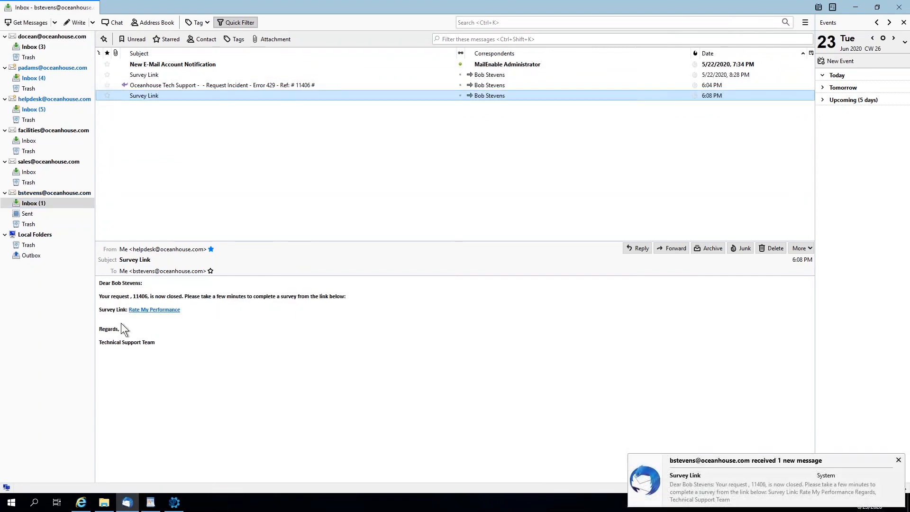
{"action": "left_click", "coordinate": [152, 310]}
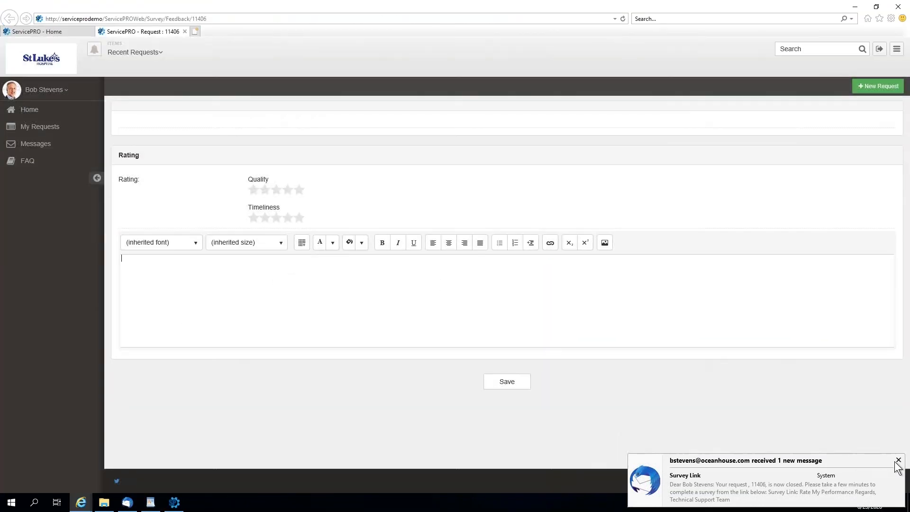
{"action": "left_click", "coordinate": [898, 460]}
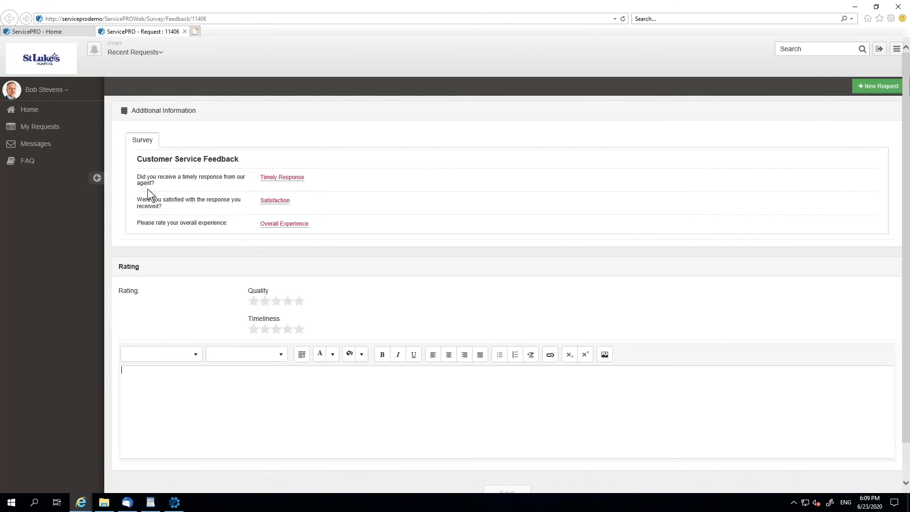
- Answer Yes to both the timely response and the satisfaction questions in the Customer Service Feedback survey
{"action": "left_click", "coordinate": [277, 179]}
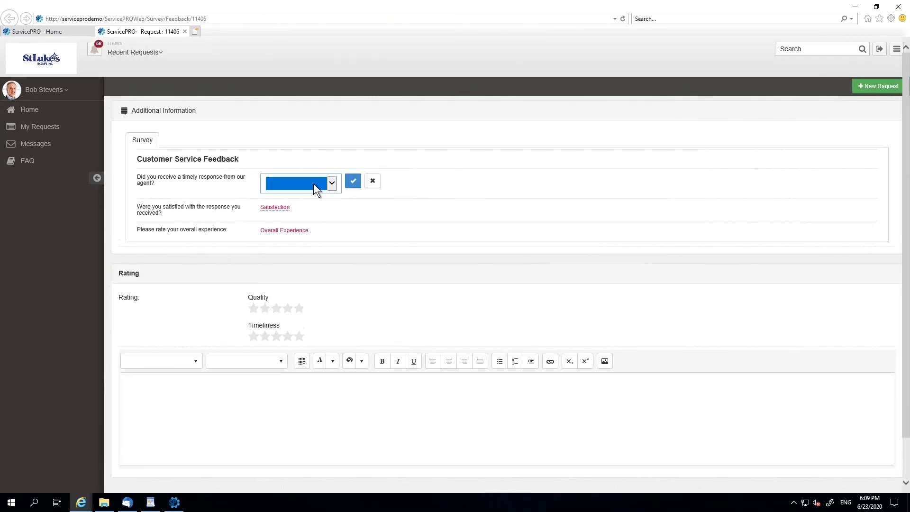
{"action": "left_click", "coordinate": [294, 189]}
{"action": "left_click", "coordinate": [294, 183]}
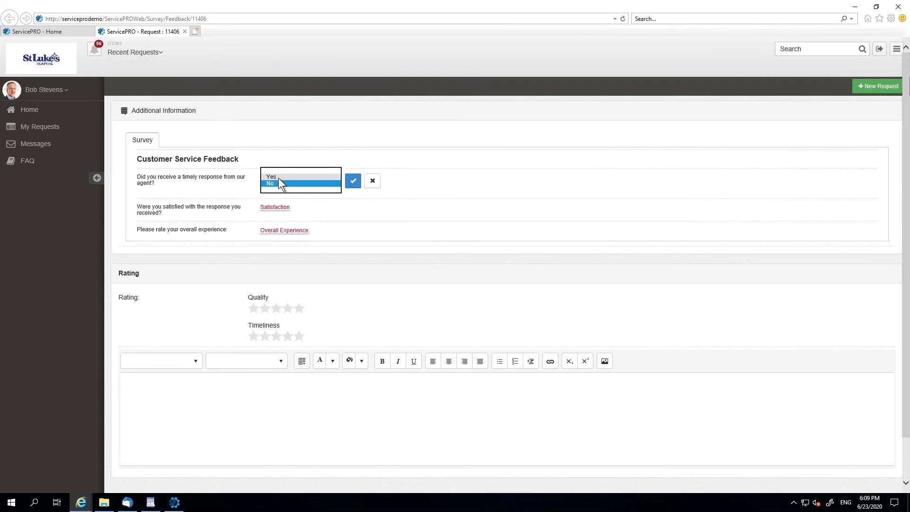
{"action": "left_click", "coordinate": [289, 175]}
{"action": "left_click", "coordinate": [351, 184]}
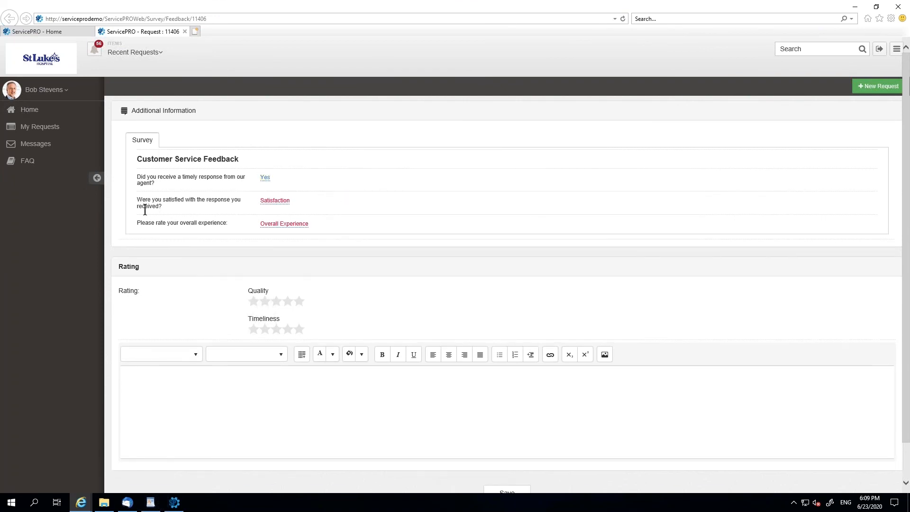
{"action": "left_click", "coordinate": [275, 201]}
{"action": "left_click", "coordinate": [277, 206]}
{"action": "left_click", "coordinate": [350, 202]}
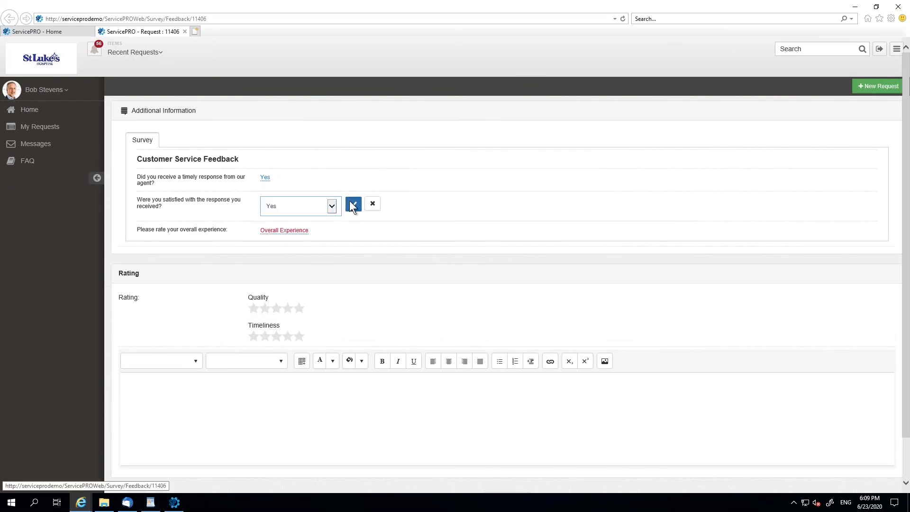
- Rate the overall experience Excellent and give five stars for both Quality and Timeliness
{"action": "left_click", "coordinate": [278, 223]}
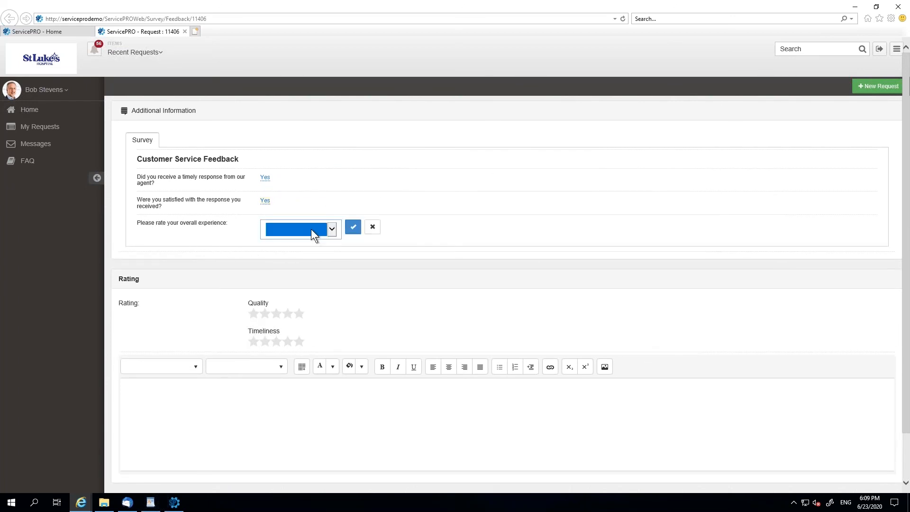
{"action": "left_click", "coordinate": [295, 231]}
{"action": "left_click", "coordinate": [351, 228]}
{"action": "left_click", "coordinate": [298, 301]}
{"action": "left_click", "coordinate": [298, 328]}
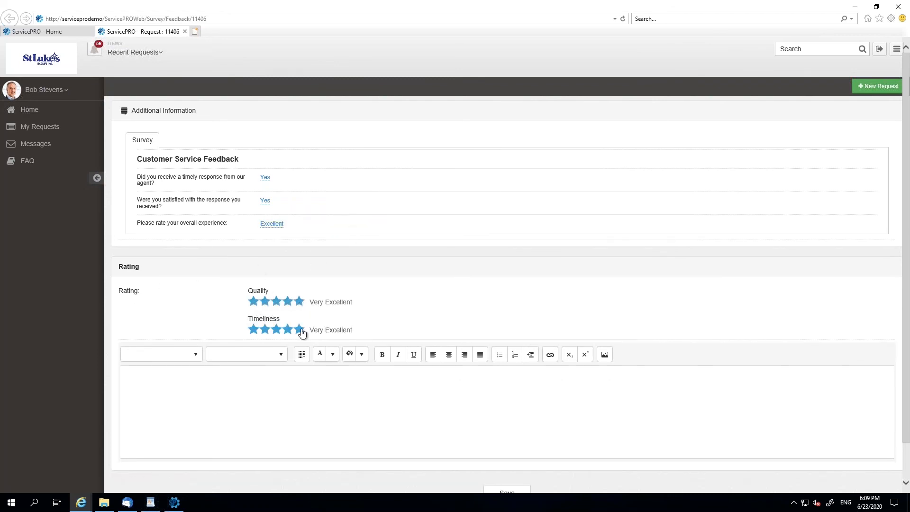
- Add the comment "Great job!" to the survey rating and save the feedback
{"action": "left_click", "coordinate": [368, 387]}
{"action": "type", "text": "Grea job!"}
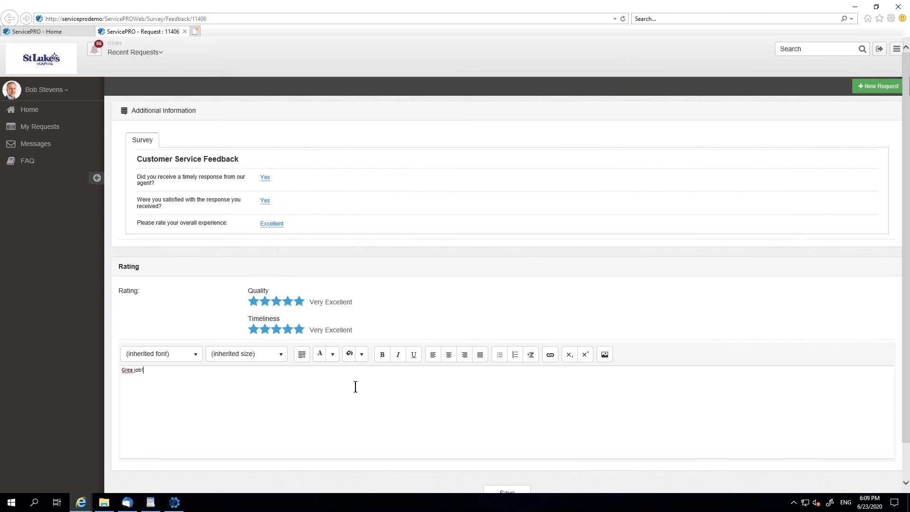
{"action": "left_click", "coordinate": [133, 369]}
{"action": "type", "text": "t"}
{"action": "scroll", "coordinate": [417, 372], "scroll_direction": "down", "scroll_amount": 1}
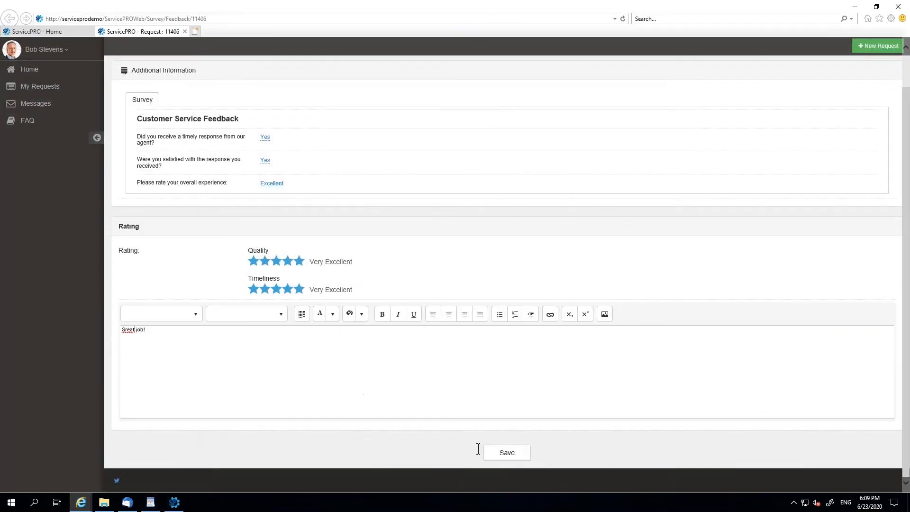
{"action": "left_click", "coordinate": [507, 452]}
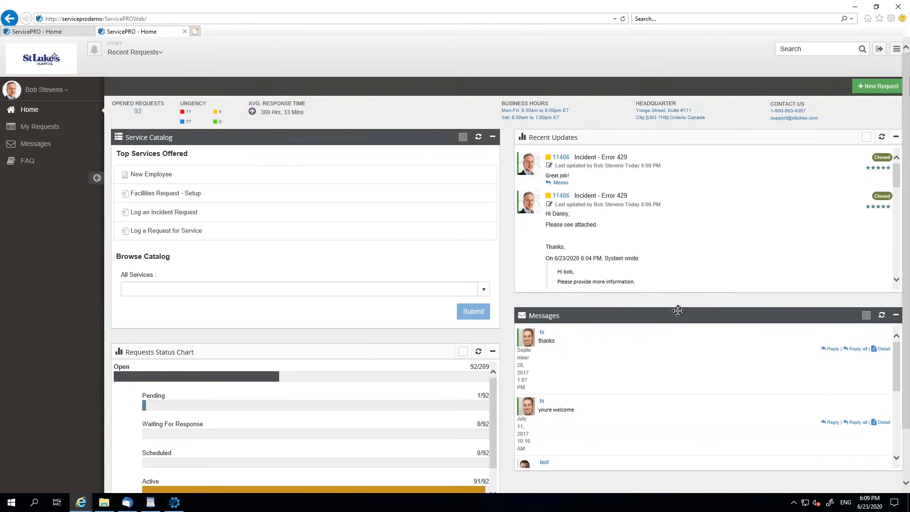
- Switch back to ServicePRO and preview the Custom Survey report, reviewing the satisfaction and timely response figures per representative
{"action": "left_click", "coordinate": [175, 502]}
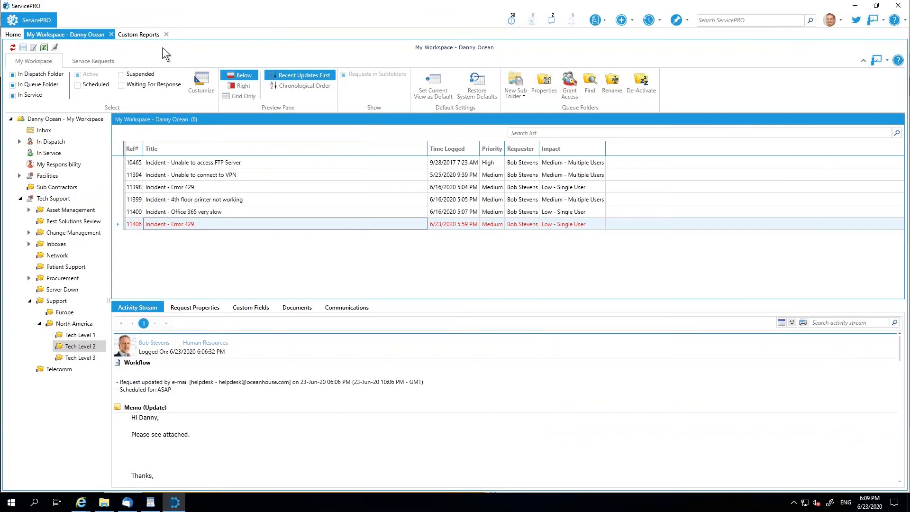
{"action": "left_click", "coordinate": [144, 36]}
{"action": "left_click", "coordinate": [62, 225]}
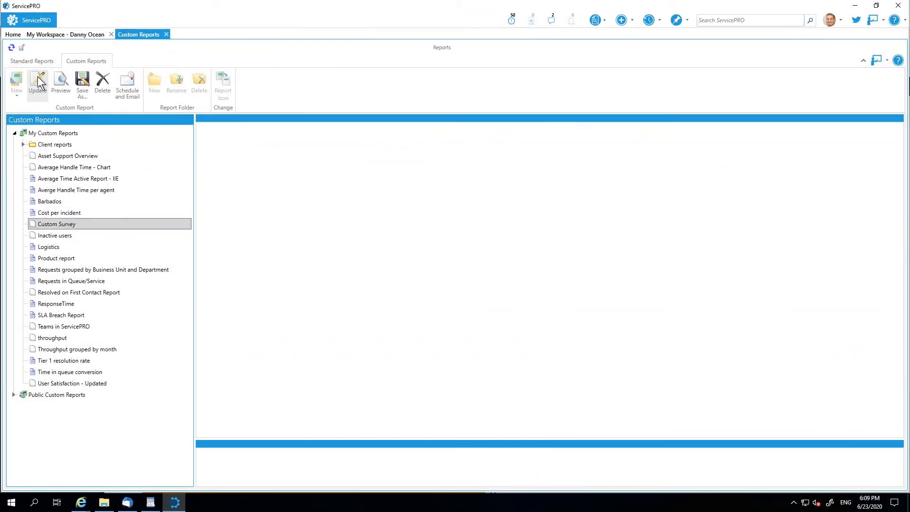
{"action": "left_click", "coordinate": [60, 78]}
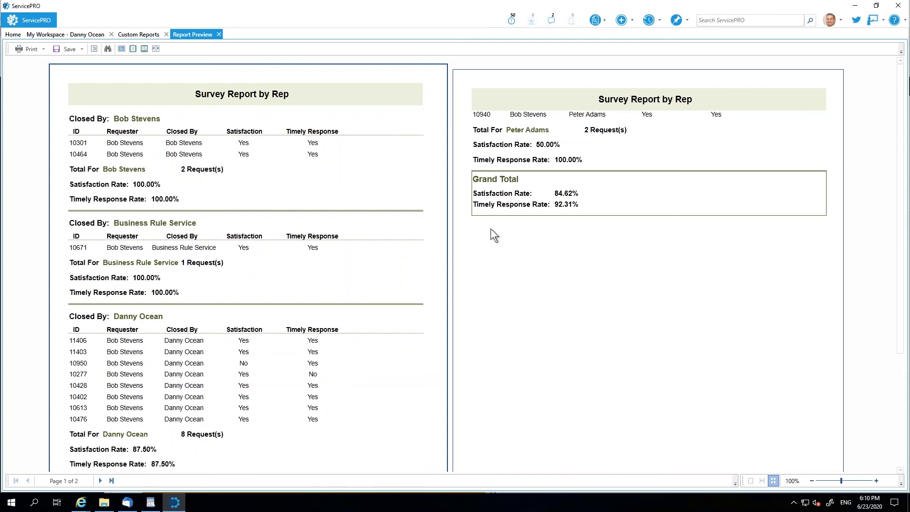
{"action": "scroll", "coordinate": [490, 240], "scroll_direction": "down", "scroll_amount": 2}
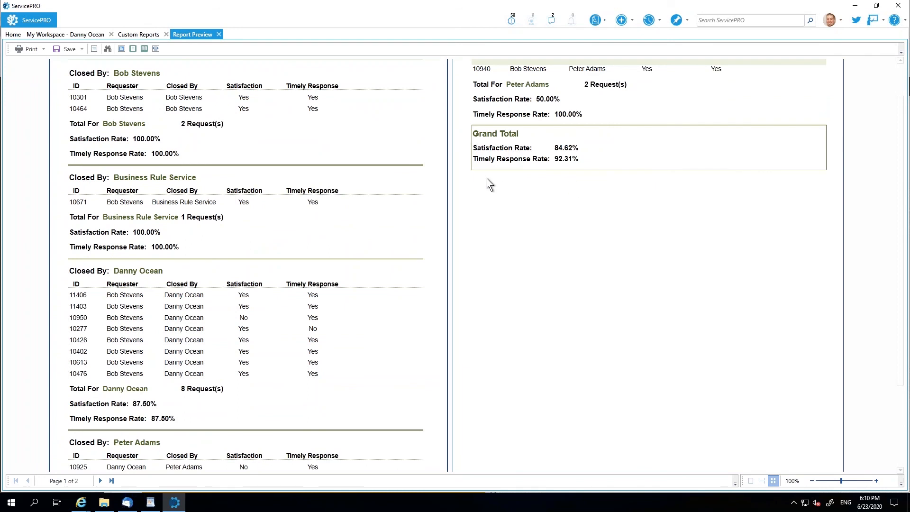